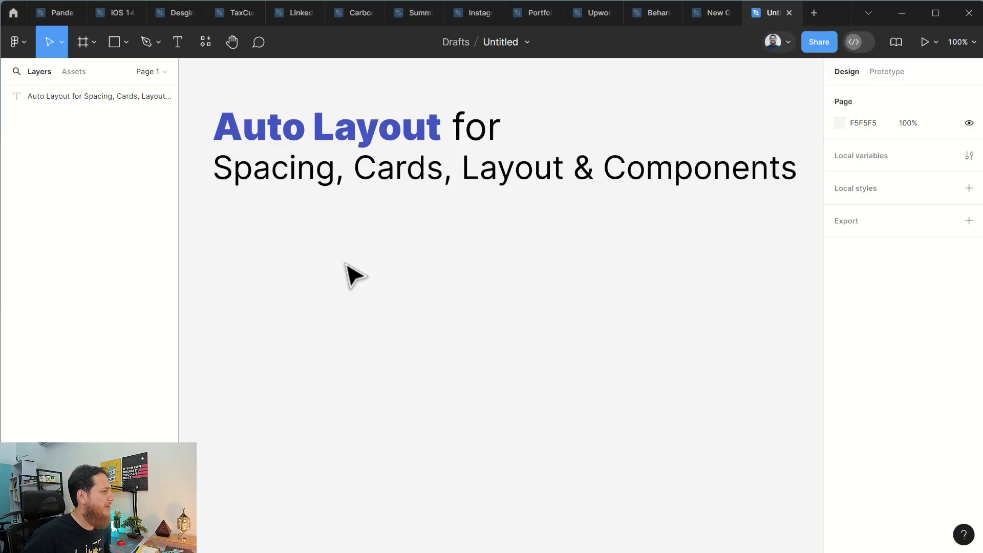
Add the text "Button" below the heading and wrap it in an auto layout frame
key(t)
click(357, 265)
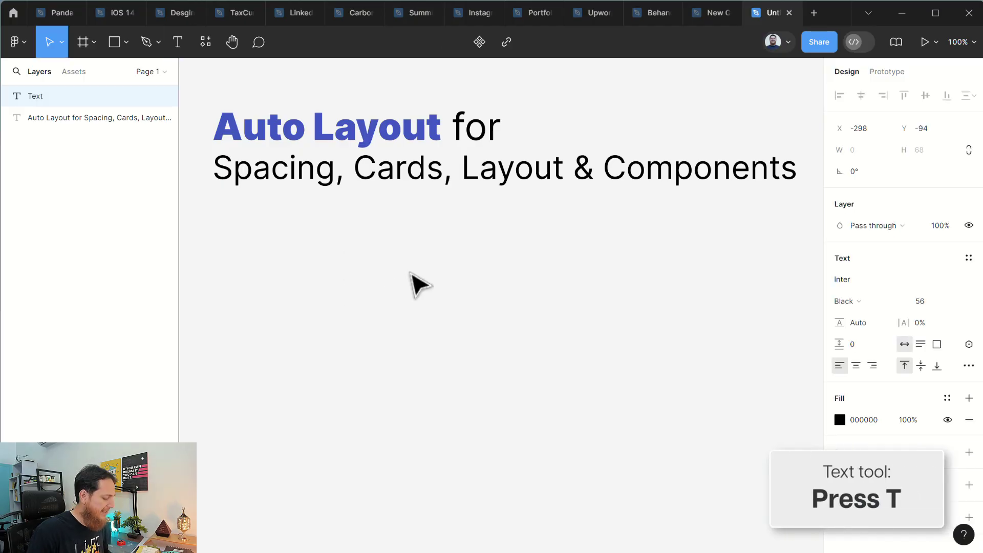
text(Button)
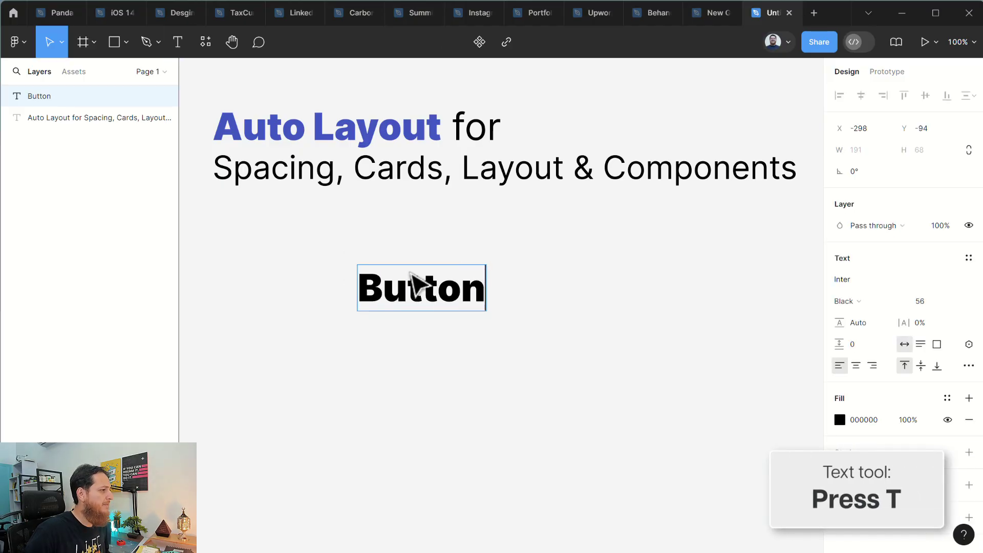
key(Escape)
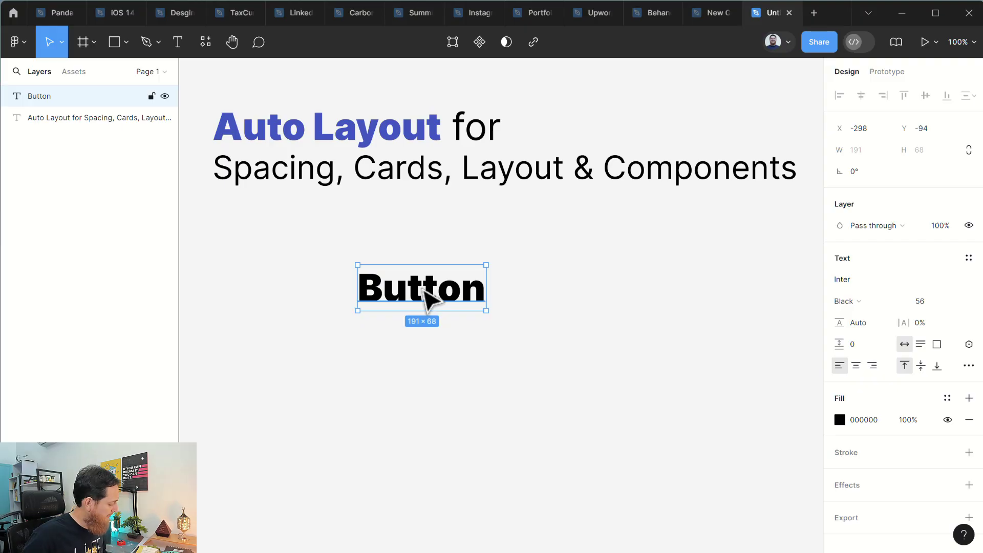
key(shift+a)
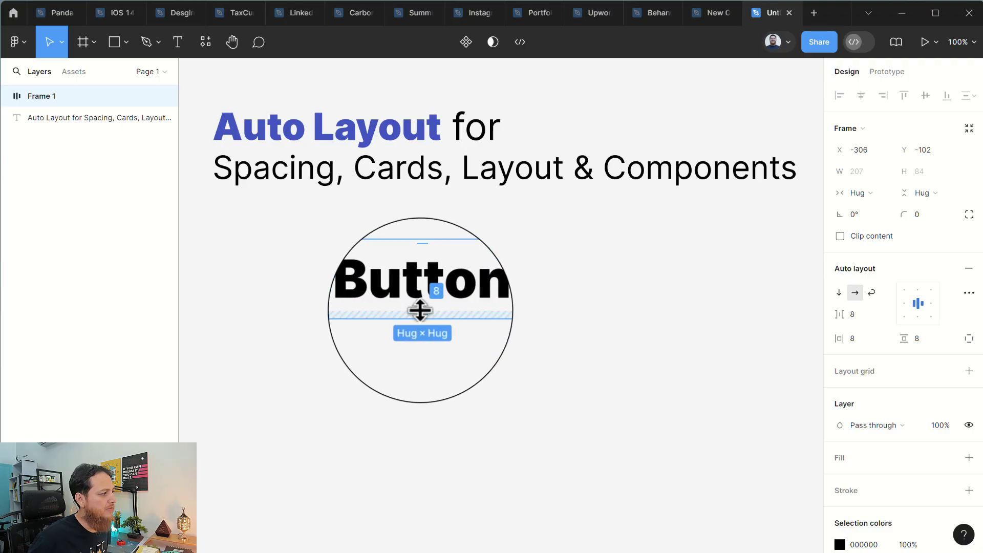
Try a bottom padding of 20 on the button frame, and undo the change
drag(420, 309, 420, 318)
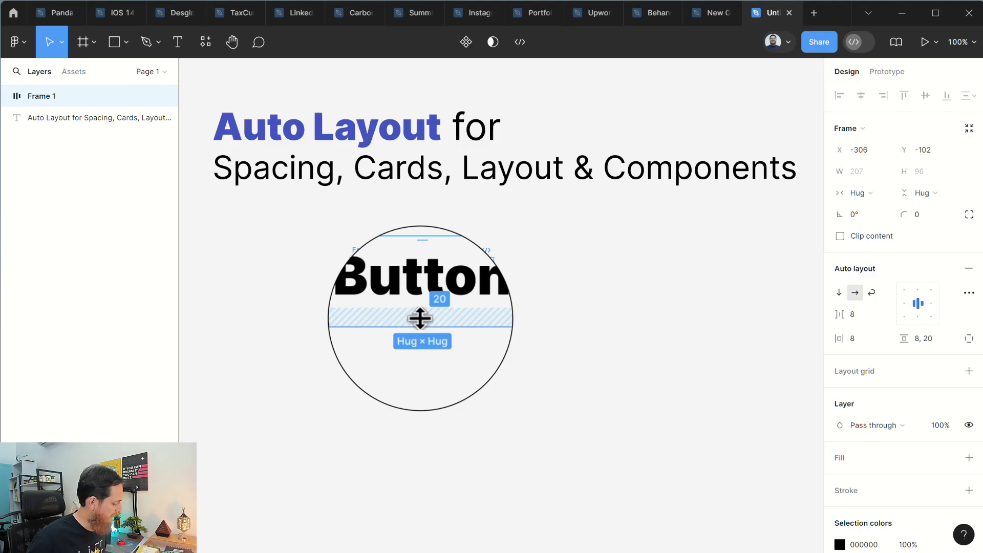
key(ctrl+z)
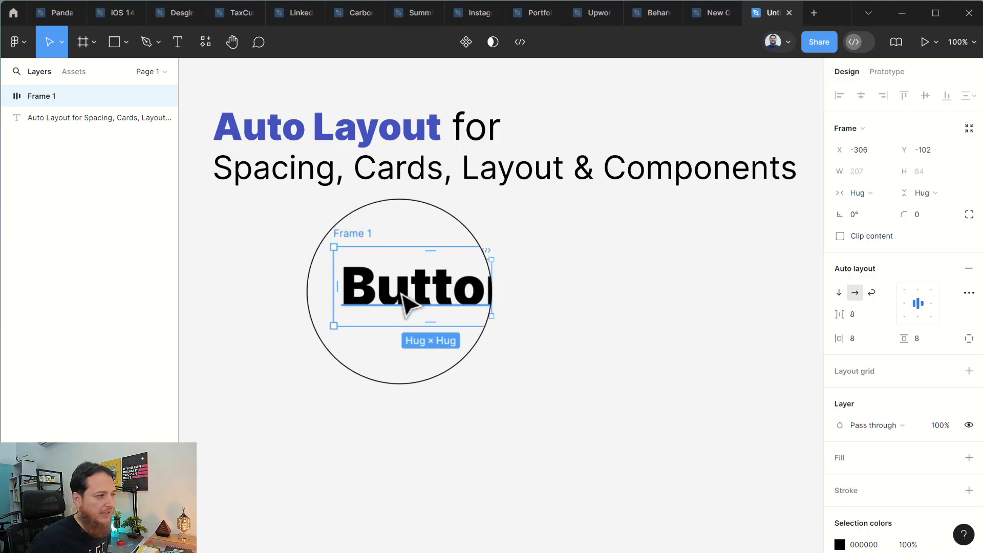
Add a solid fill to the button frame and set its colour to 2A65BE
scroll(908, 400, down, 2)
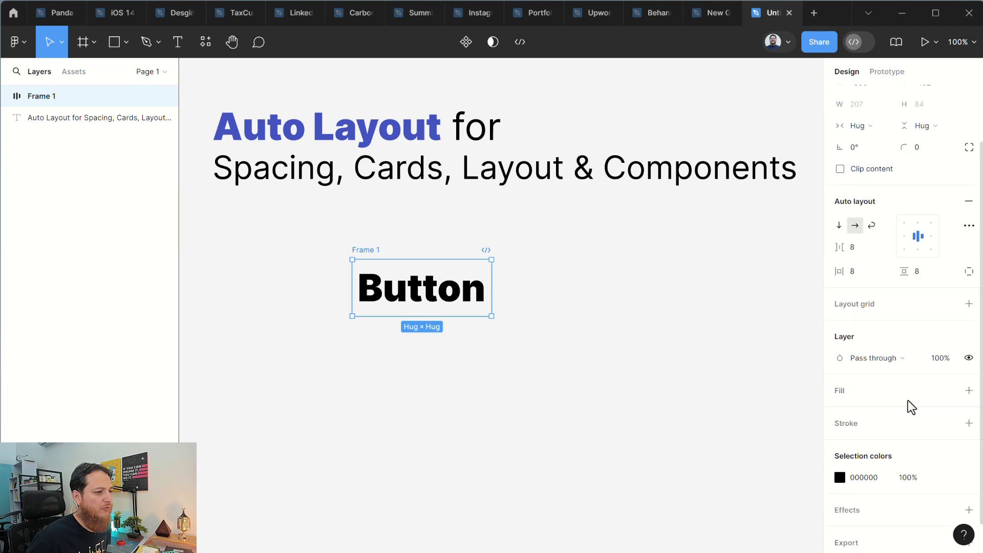
click(969, 390)
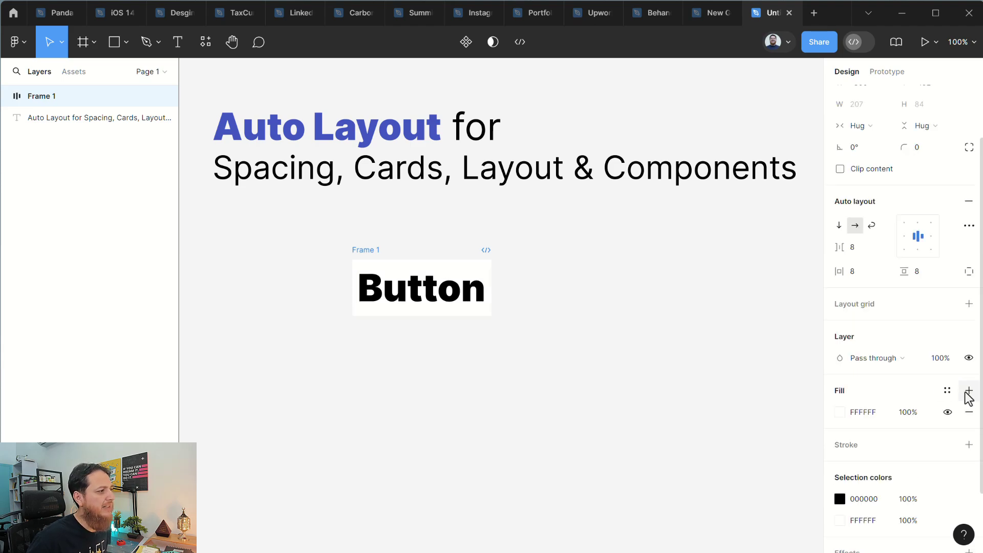
click(840, 413)
click(754, 386)
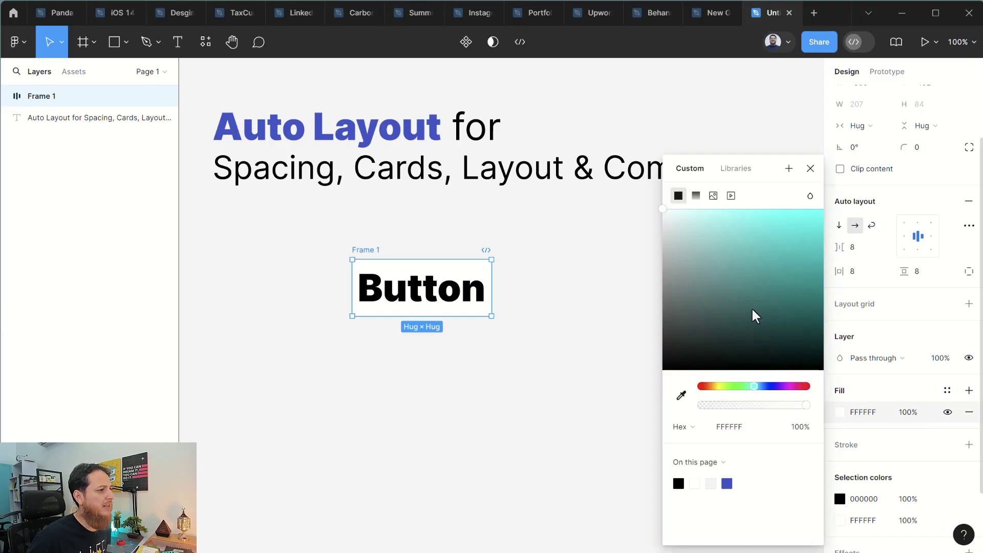
drag(751, 306, 757, 200)
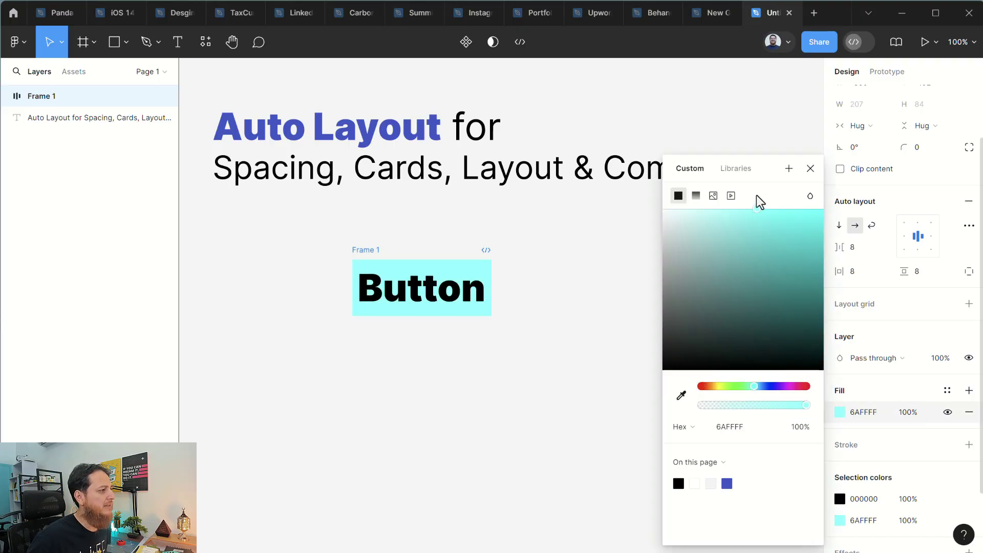
text(2A65BE)
click(810, 168)
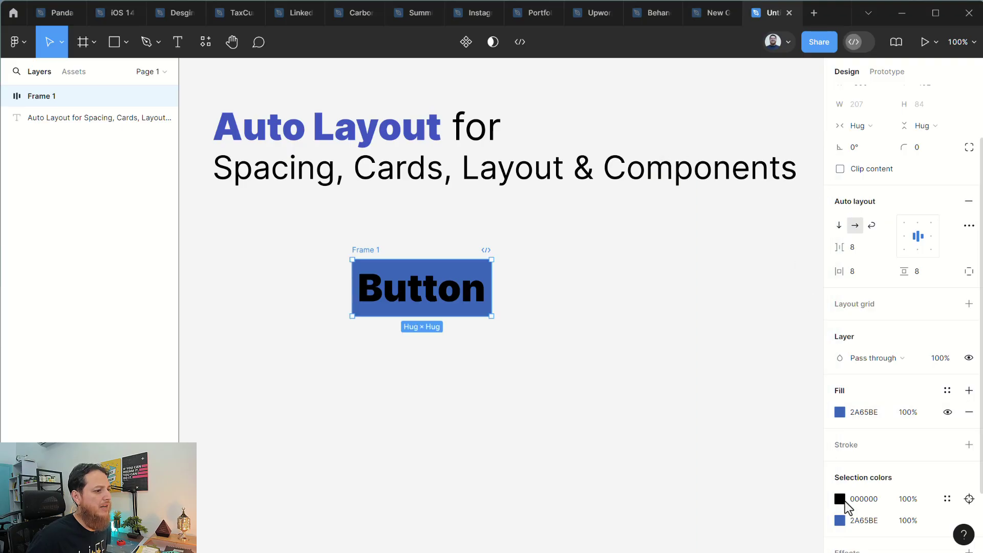
Change the button's black label text to white, FFFFFF, and deselect the frame
click(840, 500)
drag(726, 347, 636, 189)
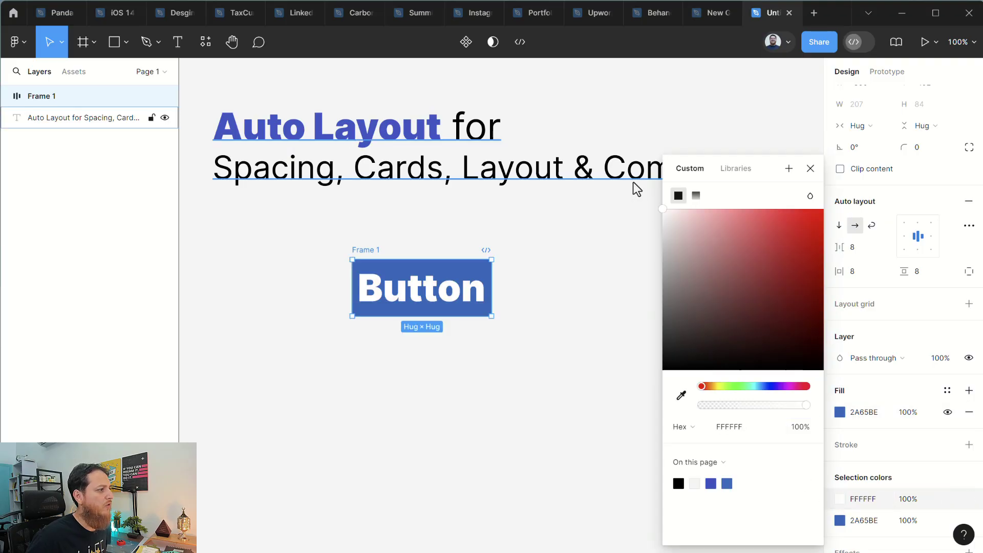
click(810, 168)
click(632, 340)
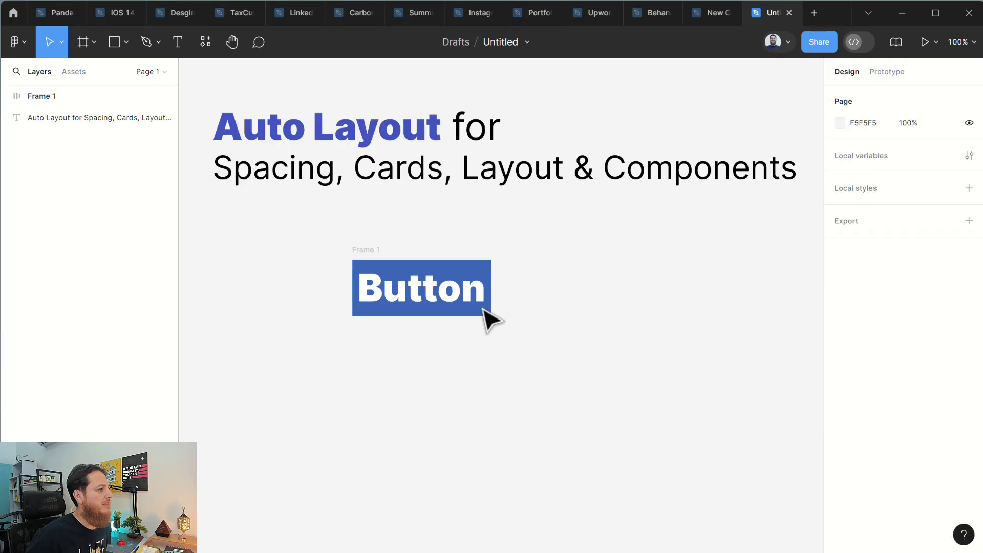
Switch the button frame to individual side paddings and set the left padding to 16
click(364, 254)
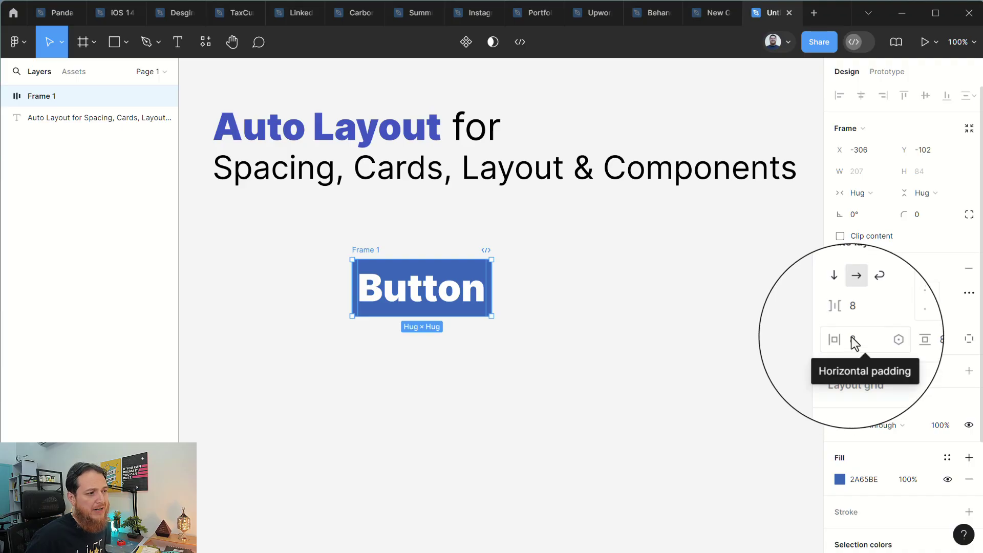
click(922, 340)
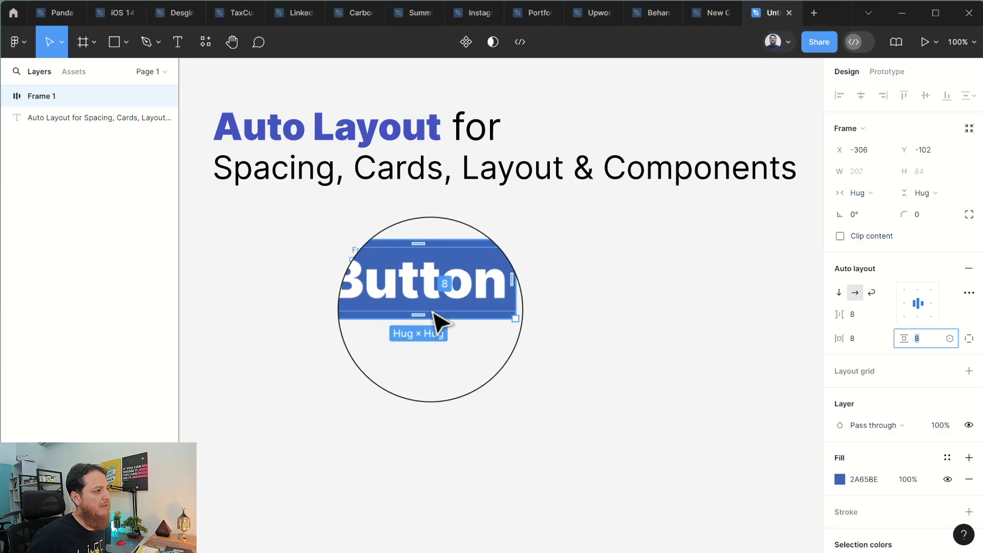
click(856, 340)
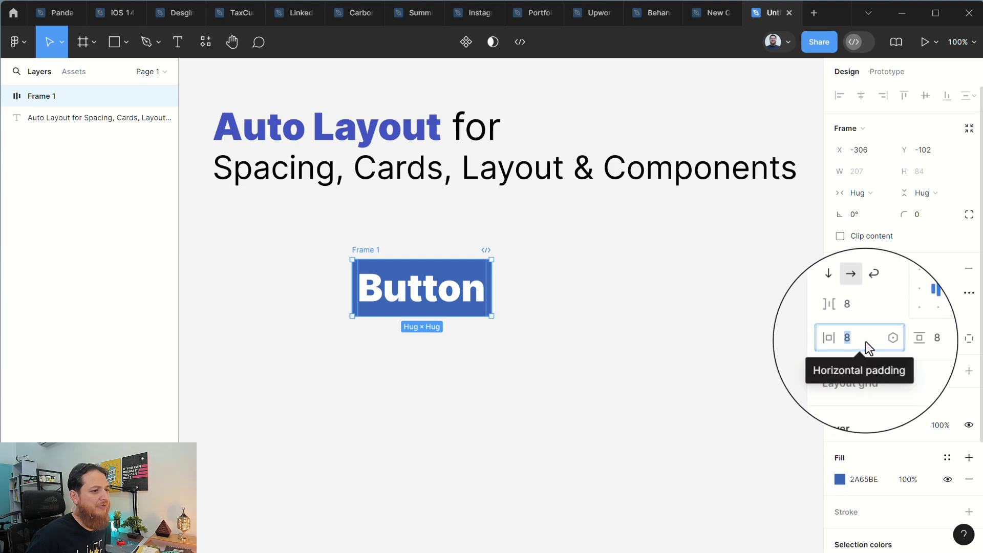
click(968, 339)
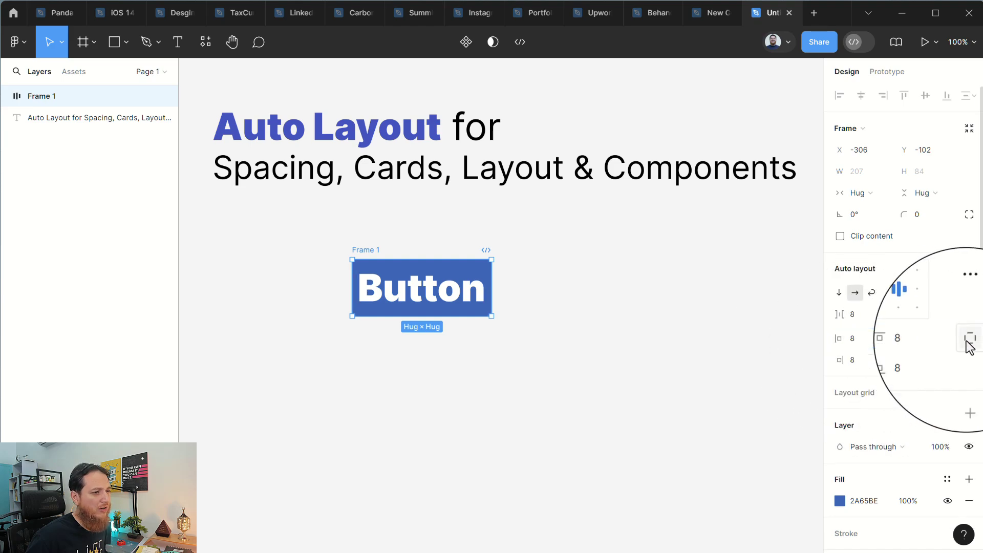
click(856, 342)
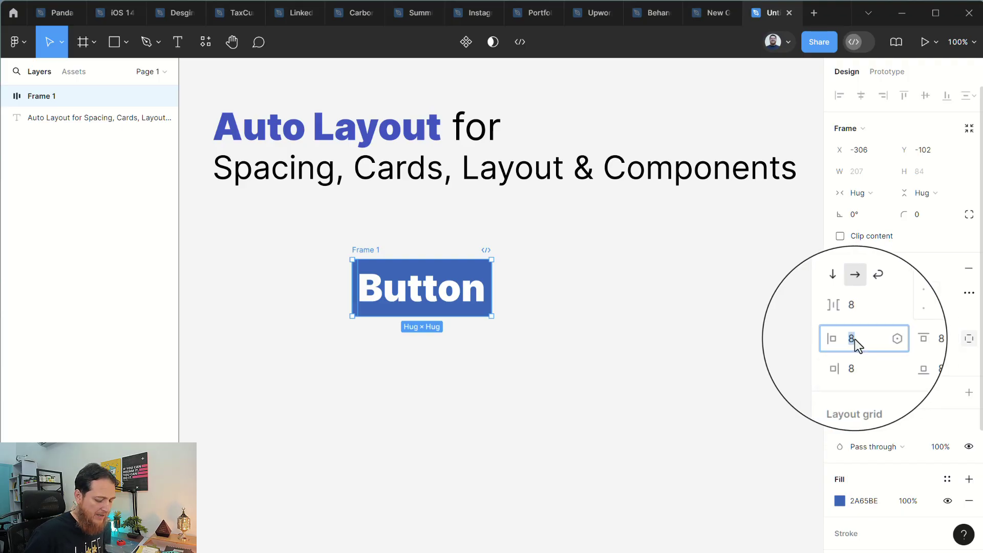
key(Return)
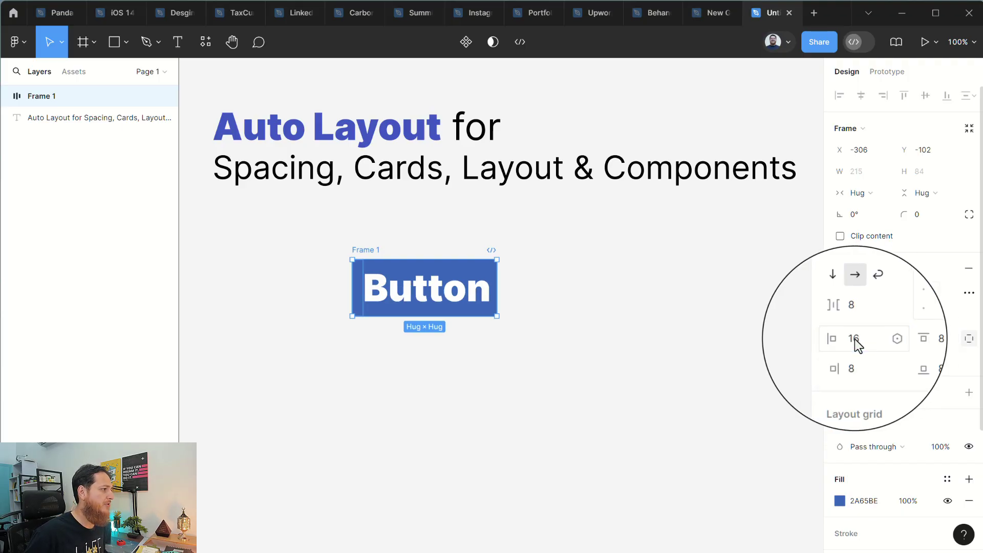
Set the button frame's left and right padding to 24 each
click(855, 339)
text(24)
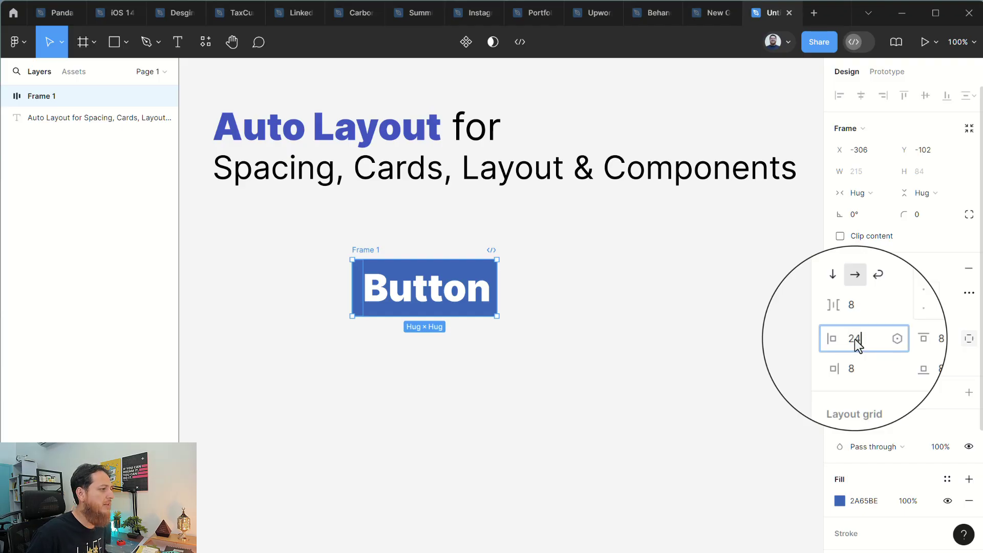
key(Return)
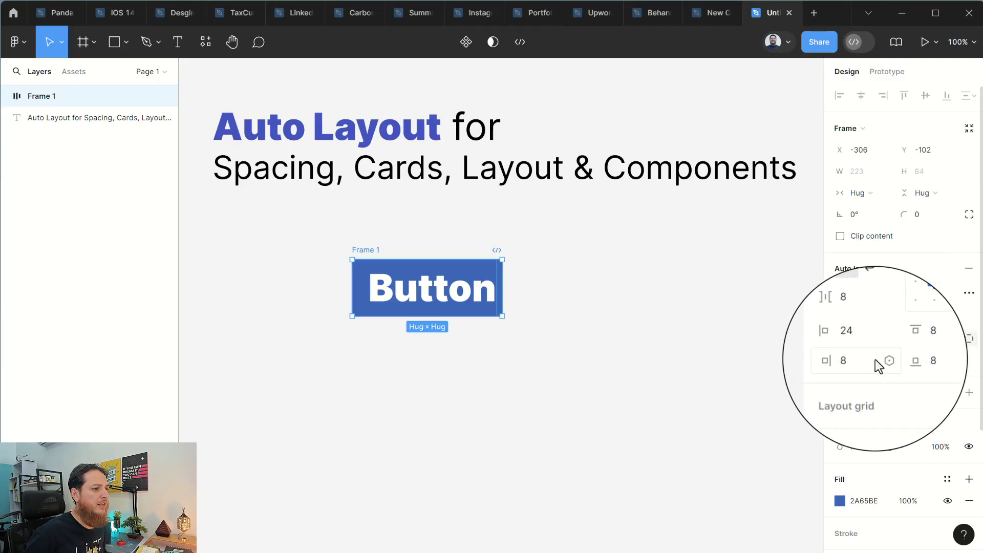
click(859, 361)
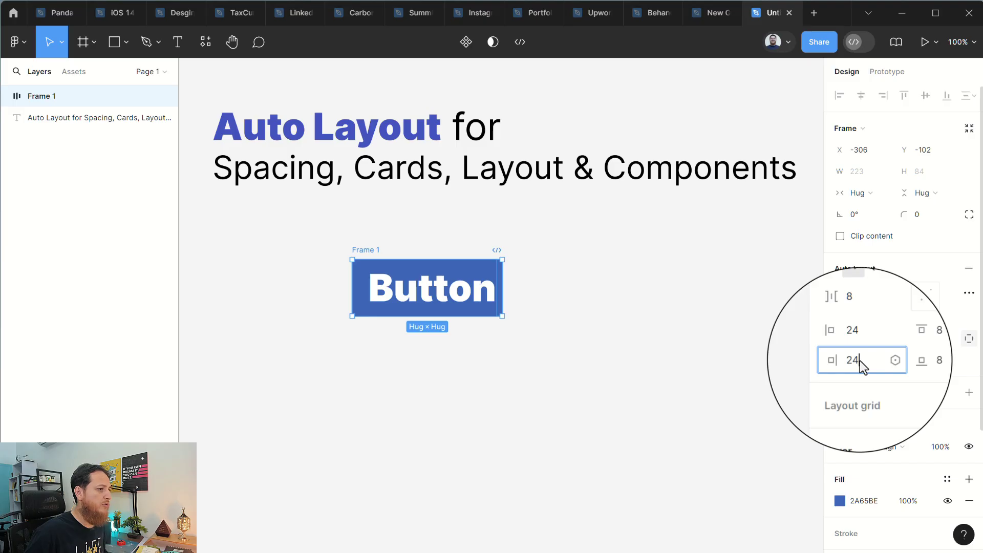
text(24)
key(Return)
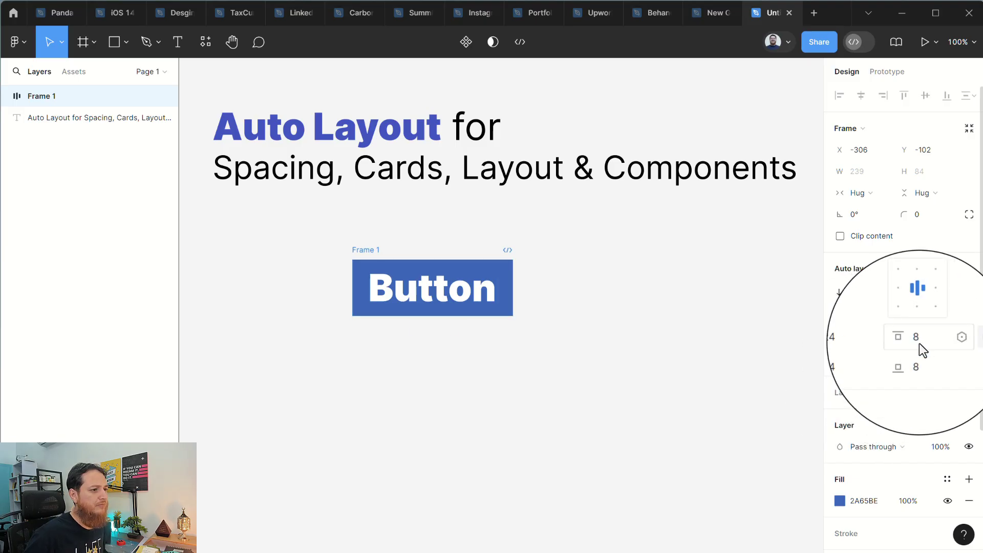
Set the button frame's top padding to 12
click(919, 342)
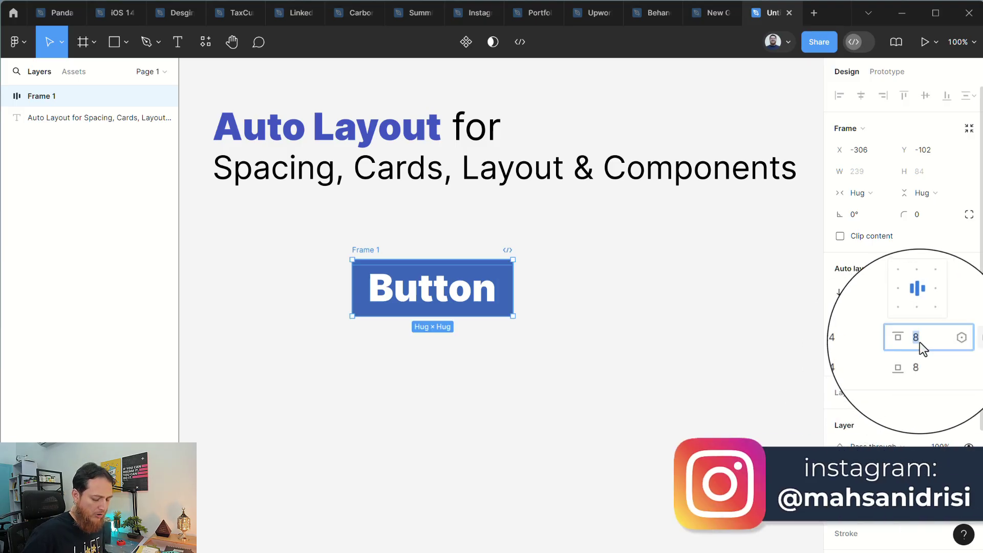
text(12)
key(Return)
key(shift+1)
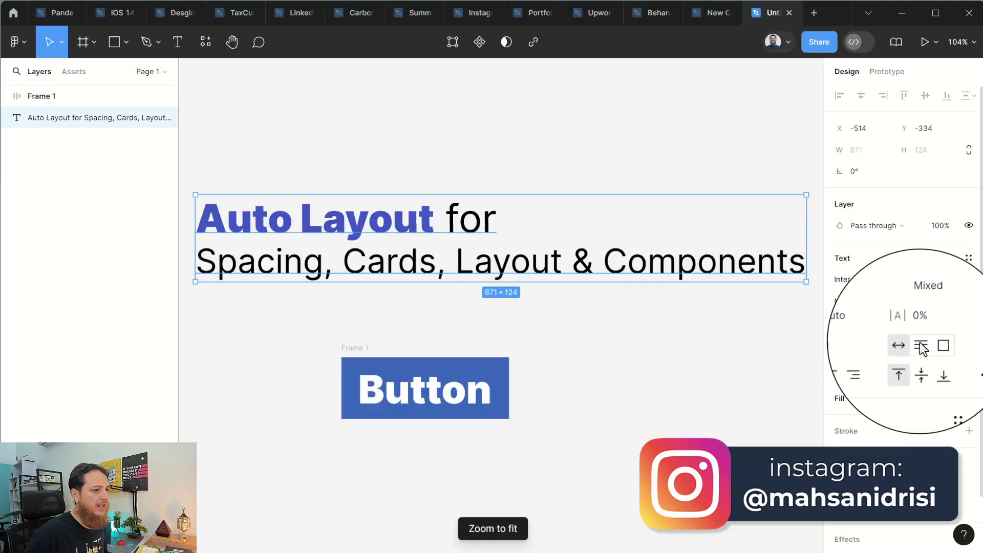
key(shift+2)
click(748, 427)
scroll(666, 409, down, 3)
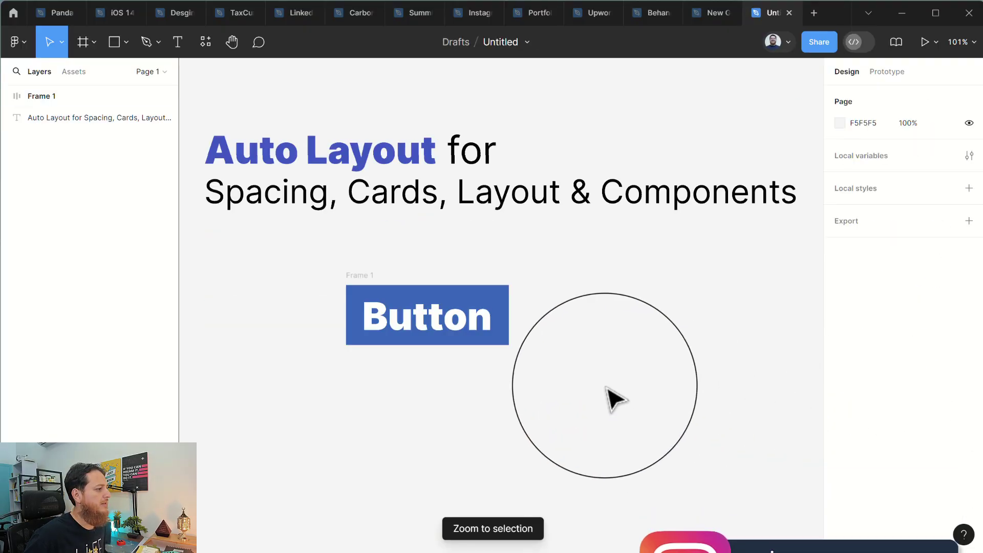
Set the button frame's bottom padding to 12 and deselect it
click(475, 310)
click(376, 278)
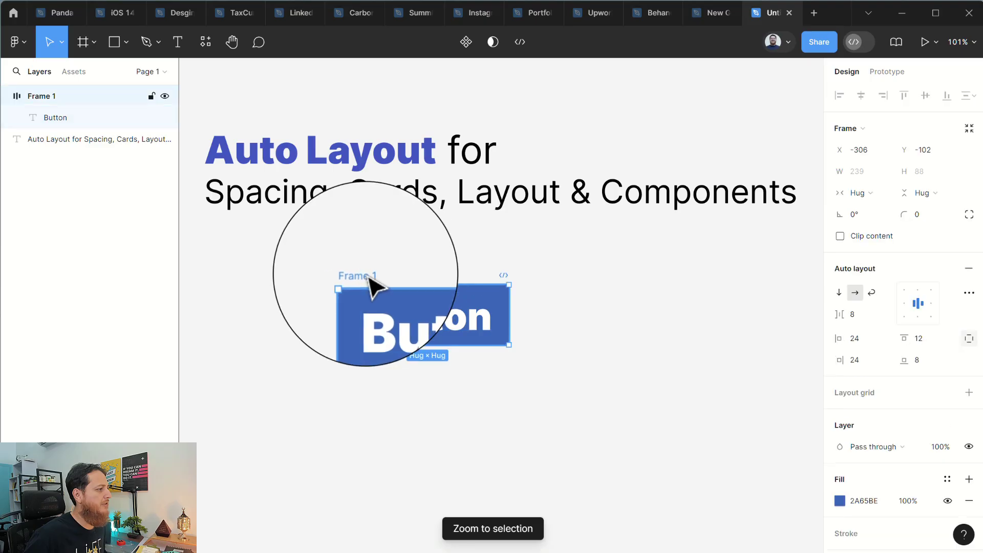
click(924, 359)
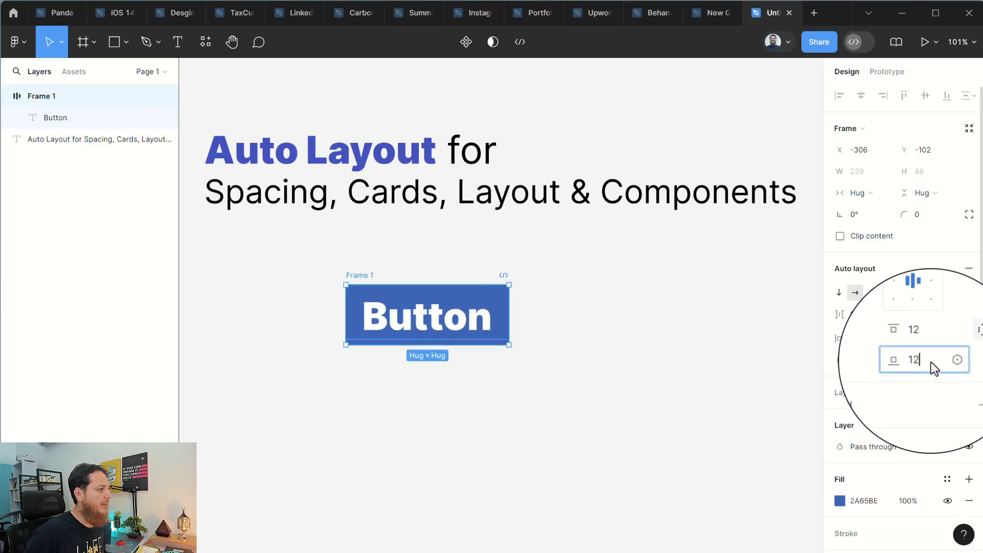
text(12)
key(Return)
click(548, 389)
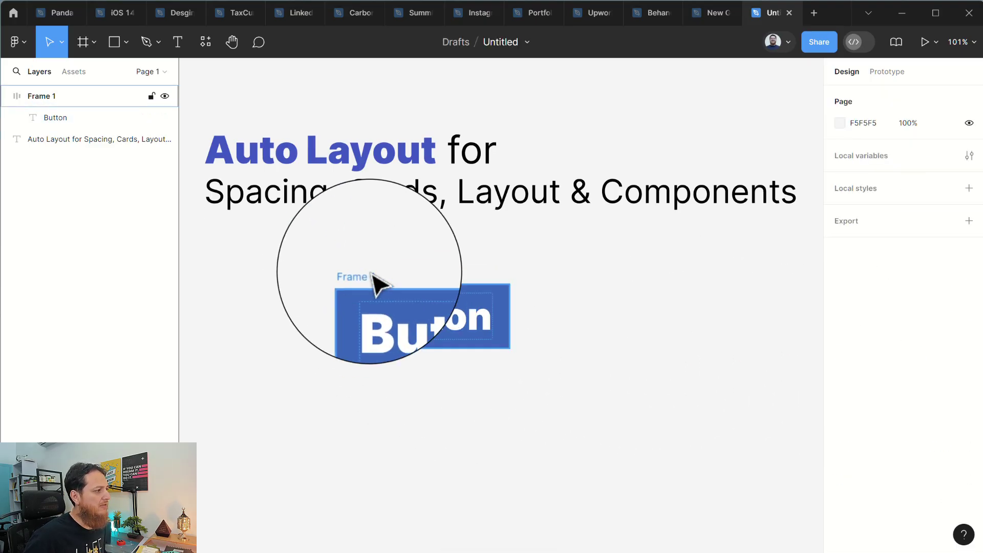
Round the button frame's corners with a radius of 16
click(372, 284)
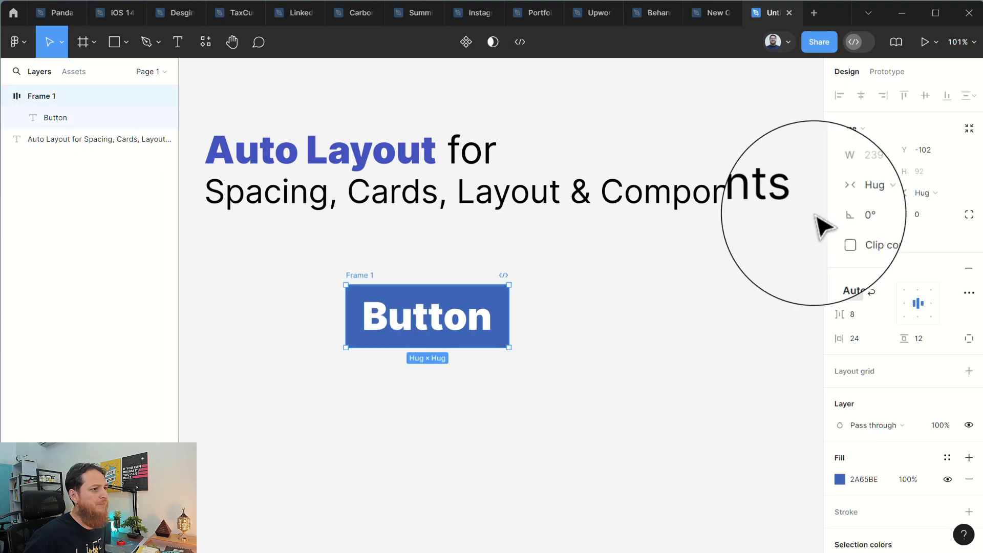
click(918, 215)
text(16)
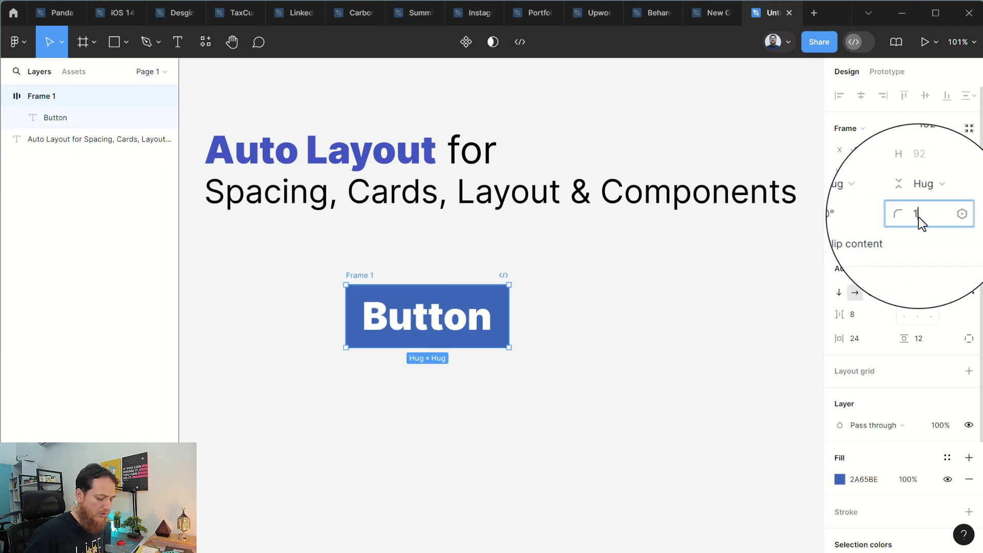
key(Return)
Set the button frame's corner smoothing to 60% (iOS) and close the corner settings
click(969, 215)
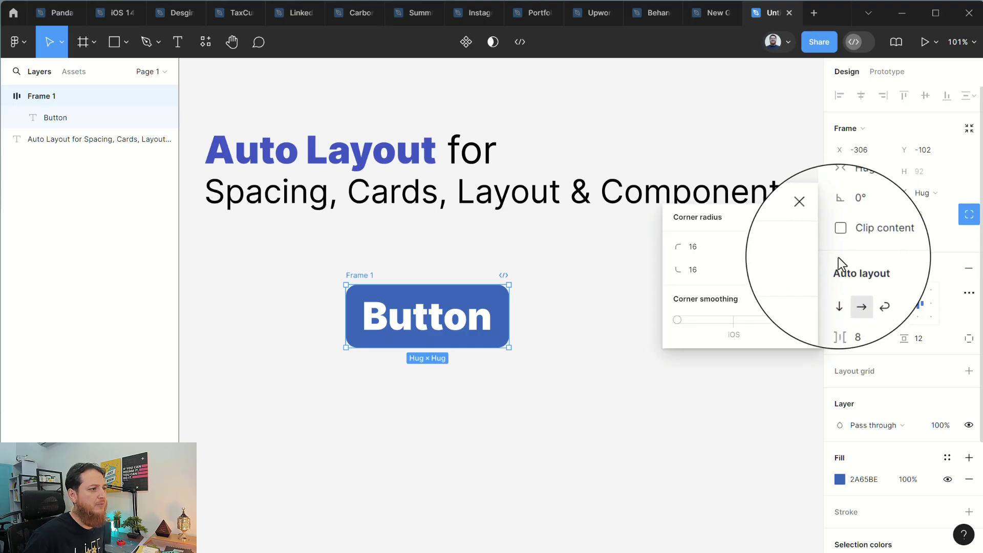
click(801, 322)
text(60)
key(Return)
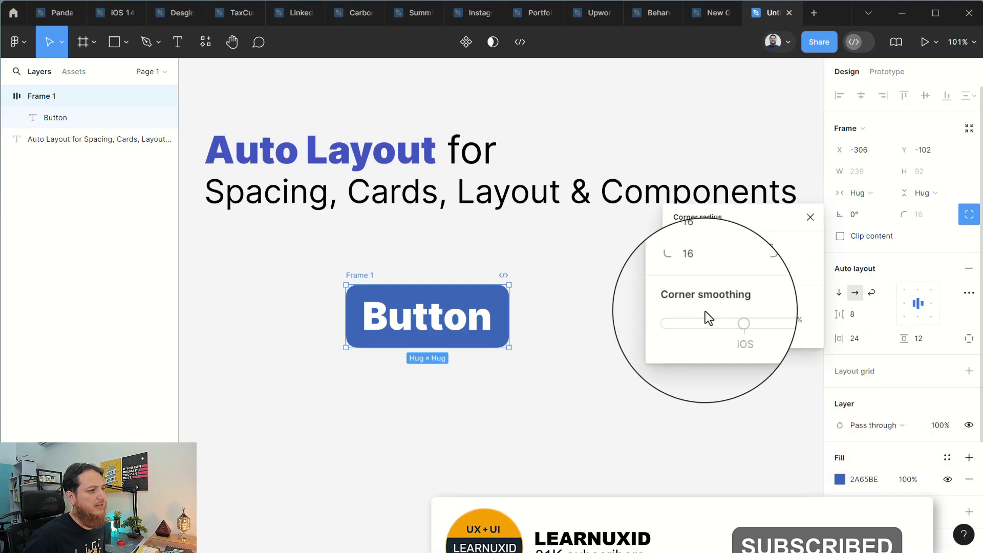
click(811, 224)
click(643, 333)
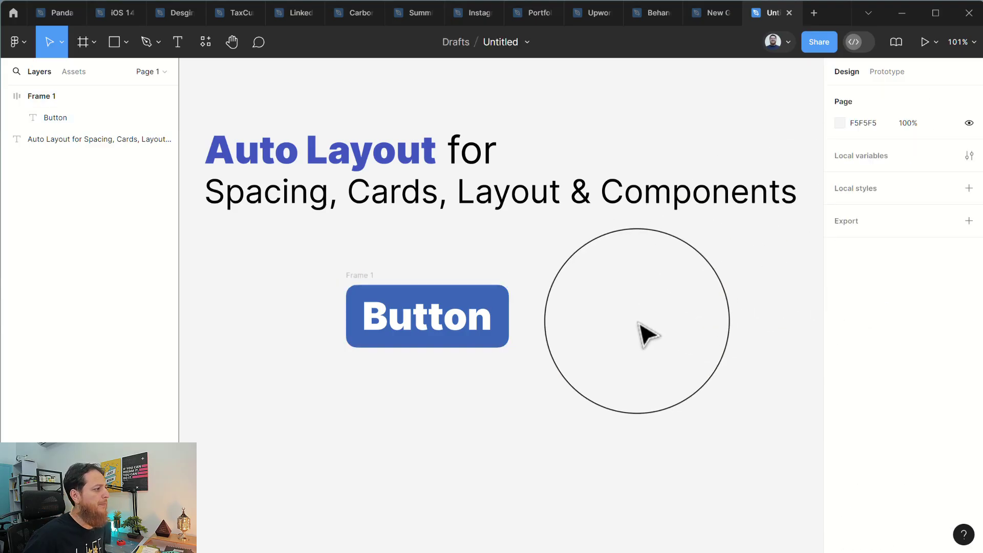
Change the button's label text to "Try to change" and deselect it
scroll(547, 393, down, 3)
scroll(547, 393, left, 2)
click(391, 245)
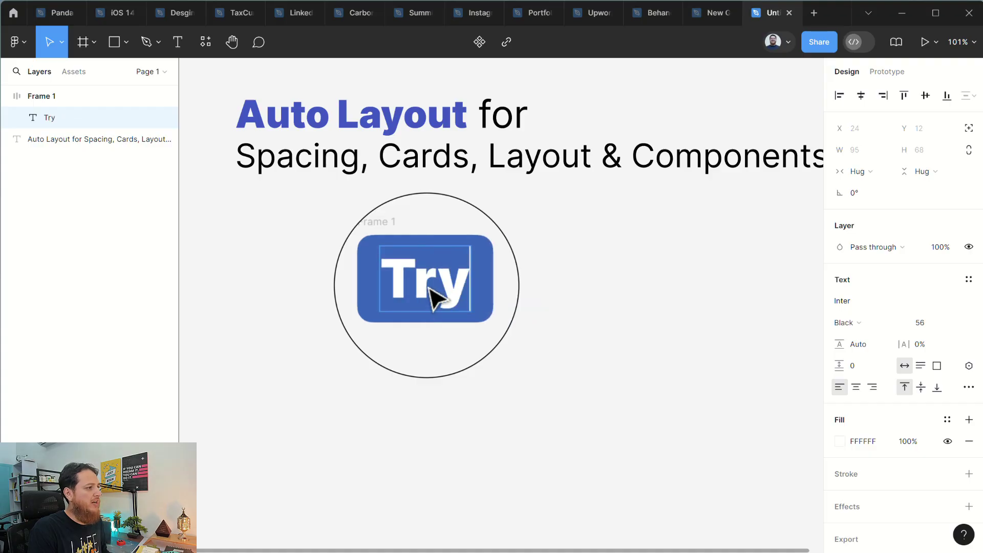
text(change)
key(Escape)
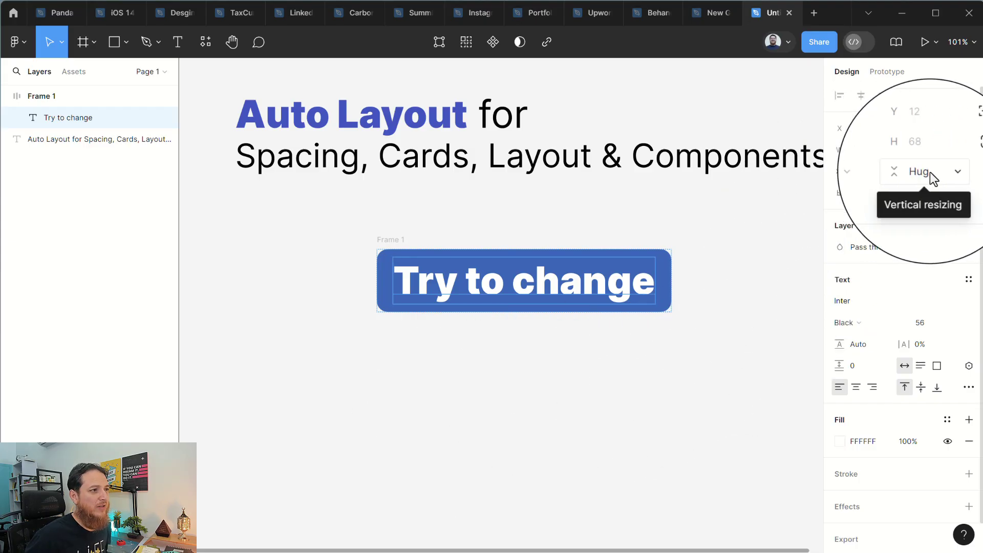
click(697, 364)
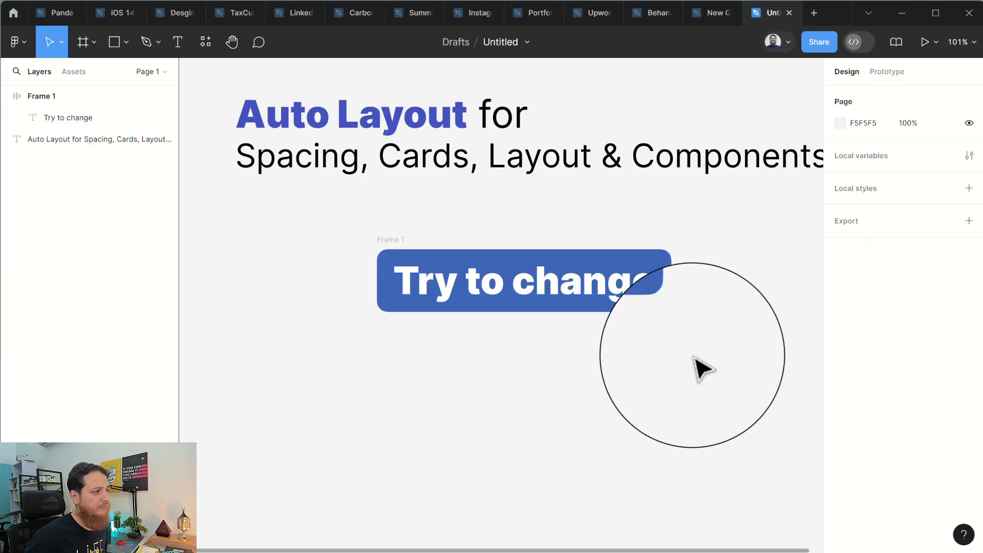
Move the button frame left to about X -511, Y -94 and duplicate it
click(395, 252)
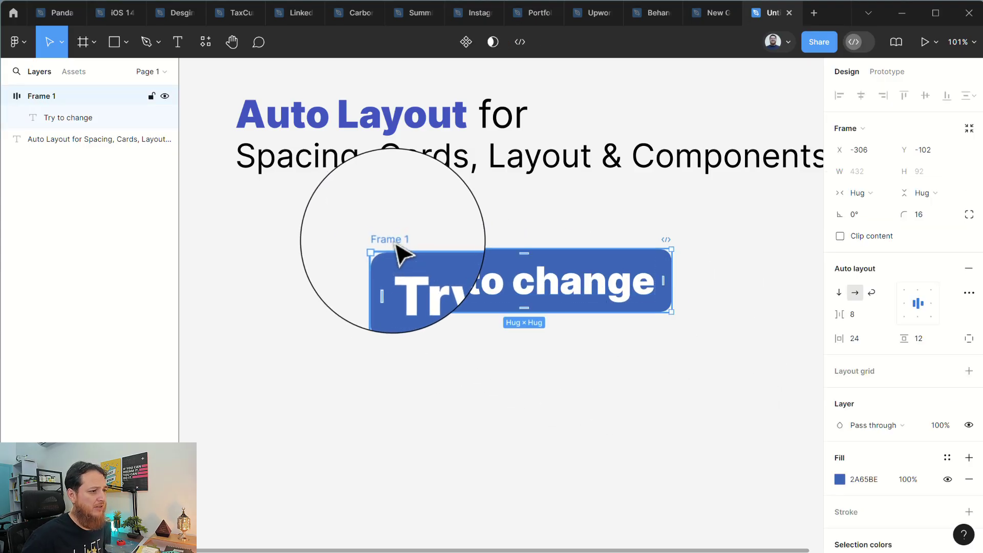
drag(400, 253, 263, 259)
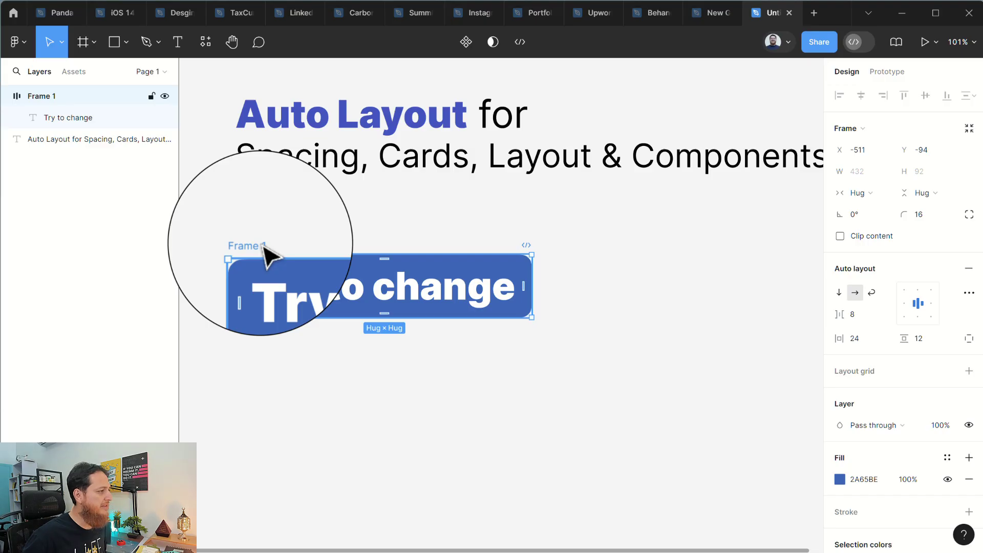
key(ctrl+d)
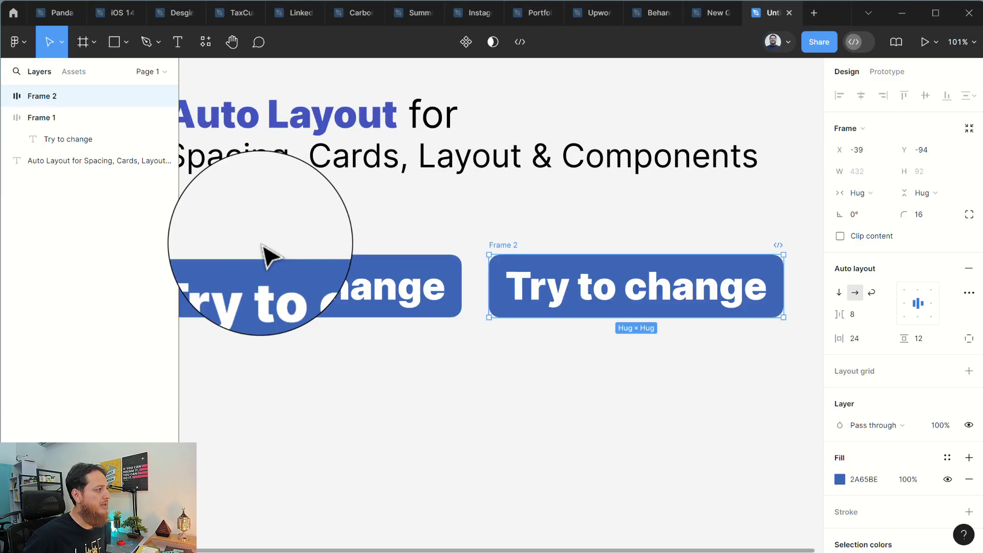
Rename the original button frame as Btn1
drag(384, 399, 625, 386)
click(432, 249)
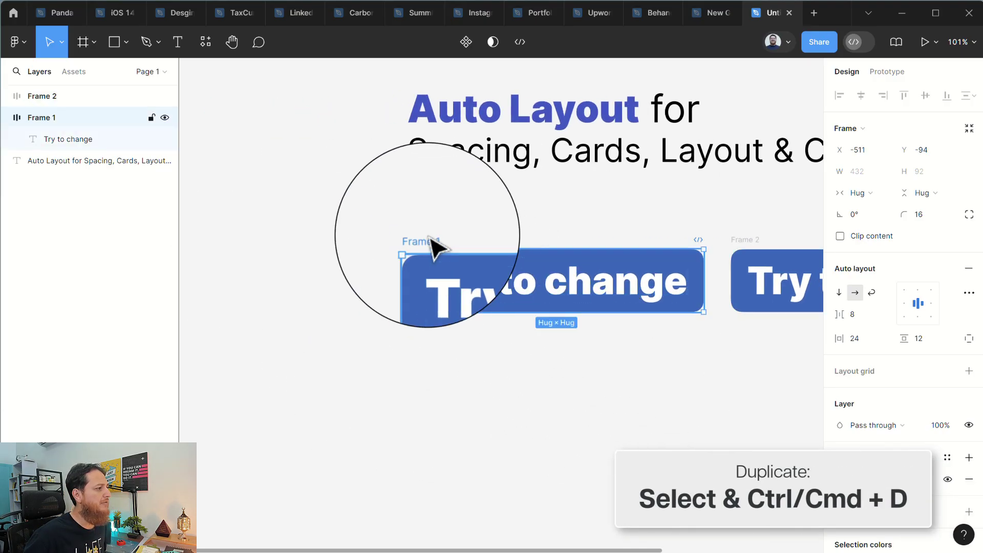
click(427, 237)
text(Btn)
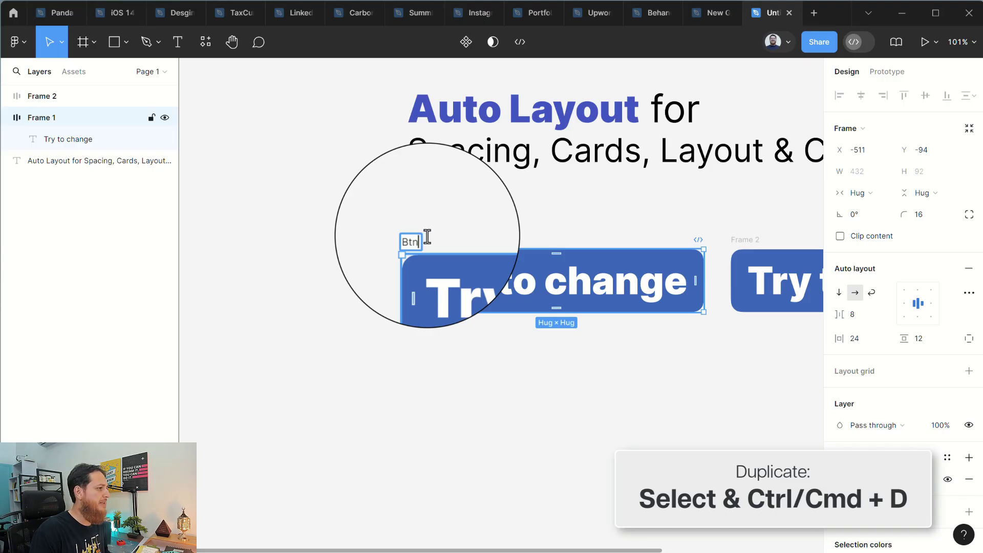
text(1)
key(Return)
Rename the duplicated button frame as Btn2 and deselect it
scroll(570, 377, right, 3)
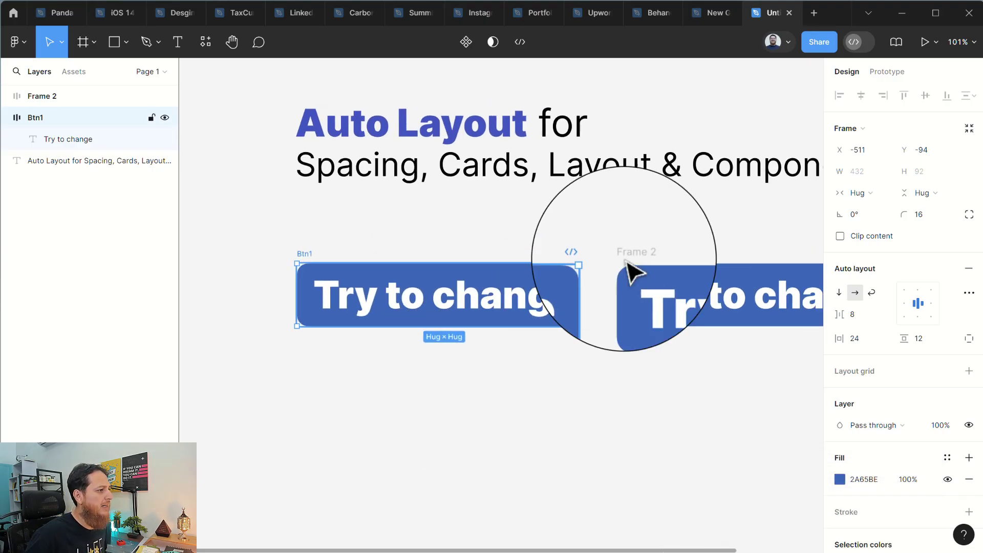
click(626, 260)
double_click(640, 253)
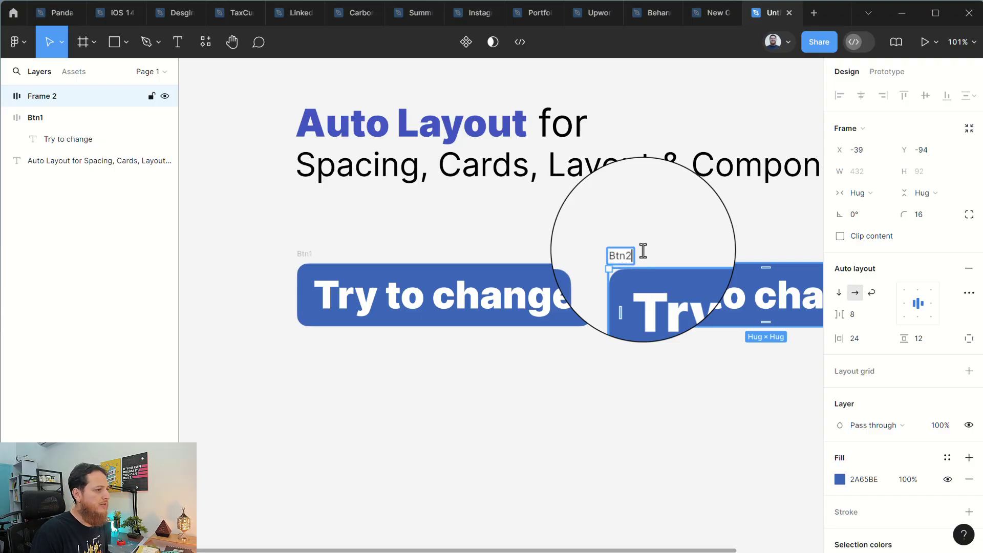
drag(623, 390, 511, 390)
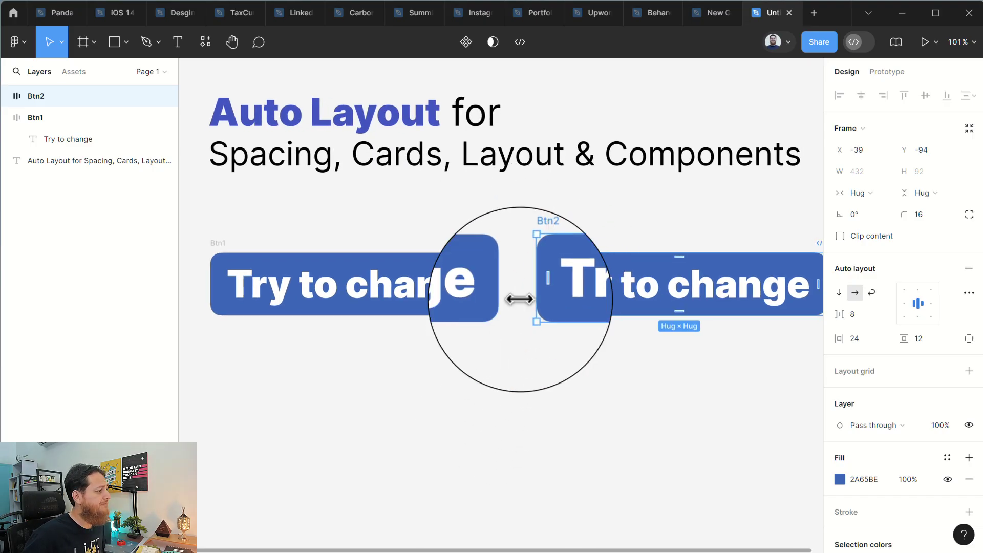
click(476, 351)
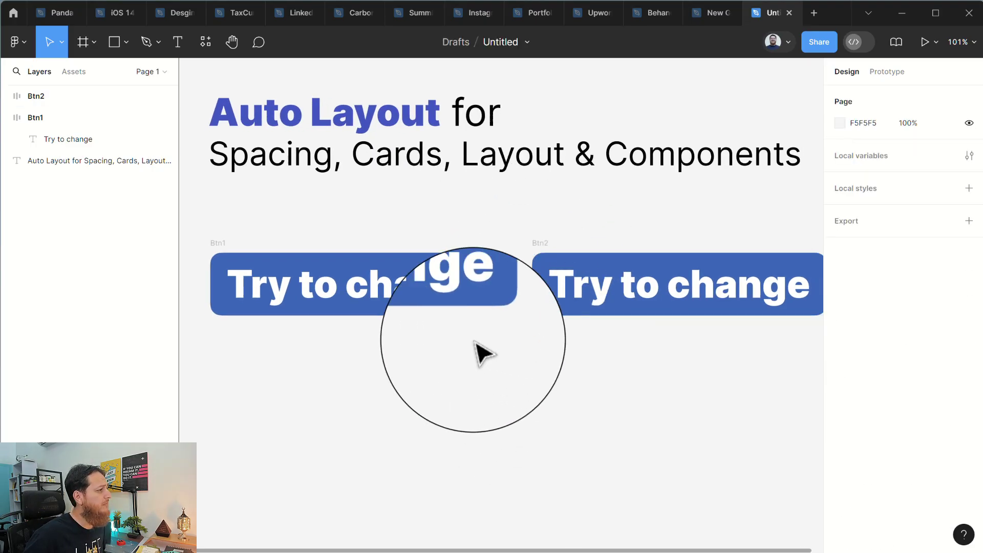
Wrap Btn1 and Btn2 together in a new auto layout frame
click(217, 243)
shift+click(548, 243)
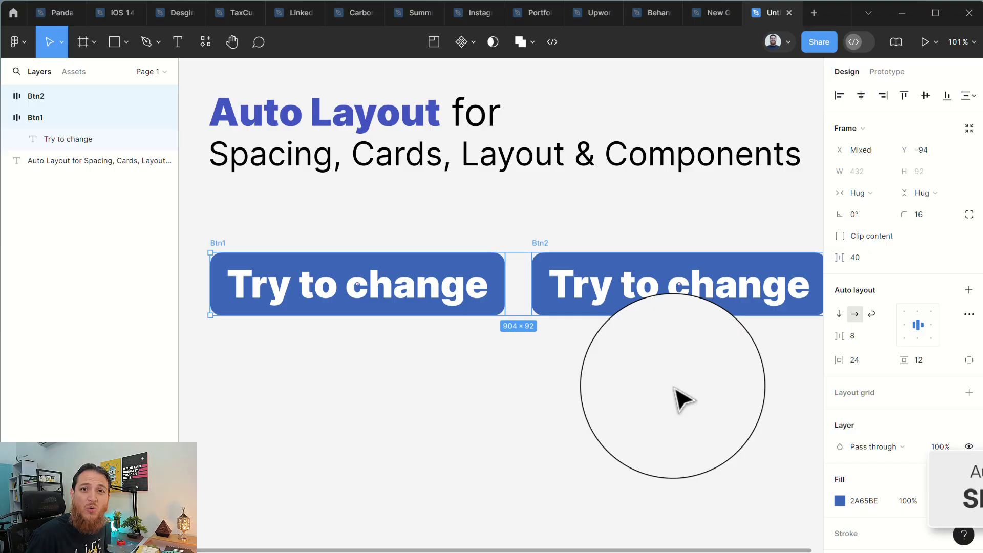
key(shift+a)
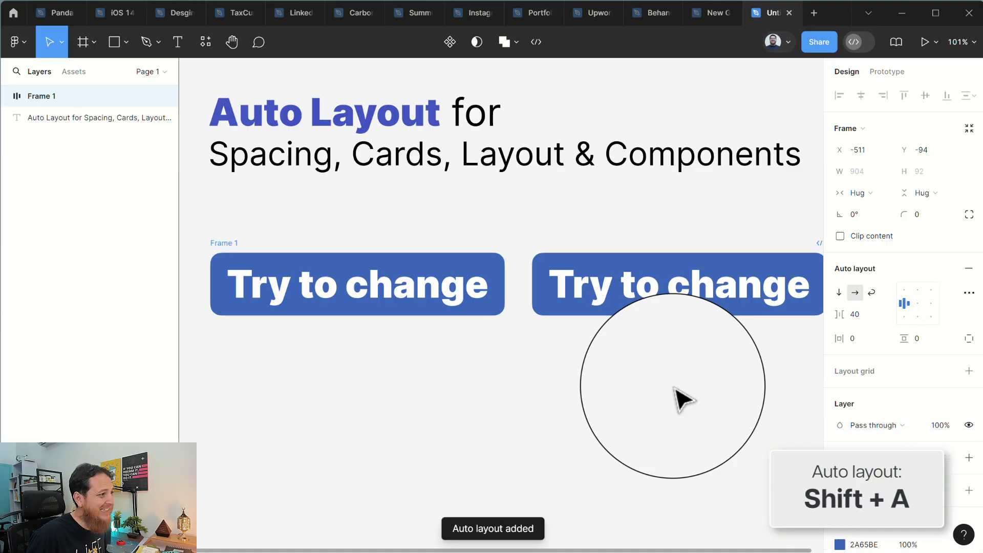
Rename the new parent frame around both buttons as Container and select it on the canvas
double_click(42, 96)
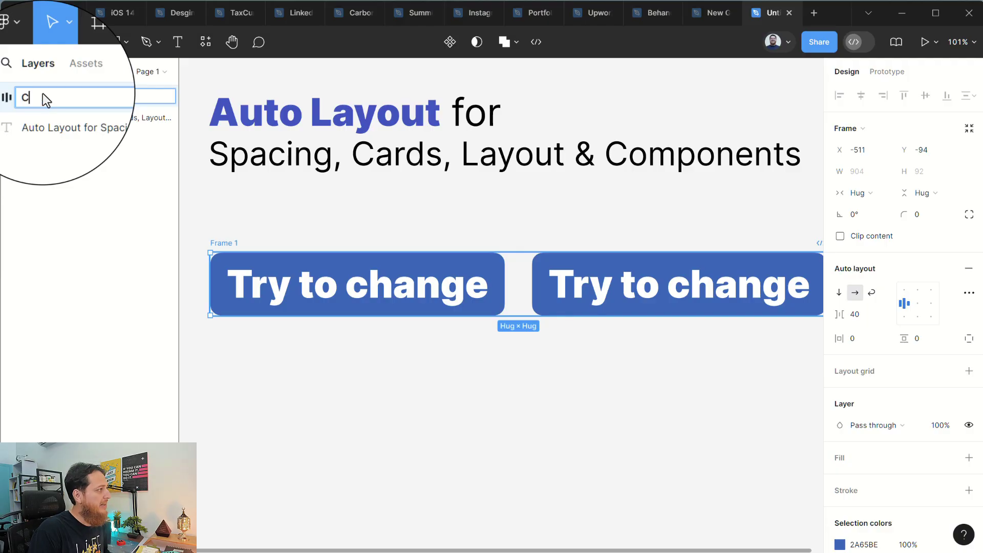
text(Container)
key(Return)
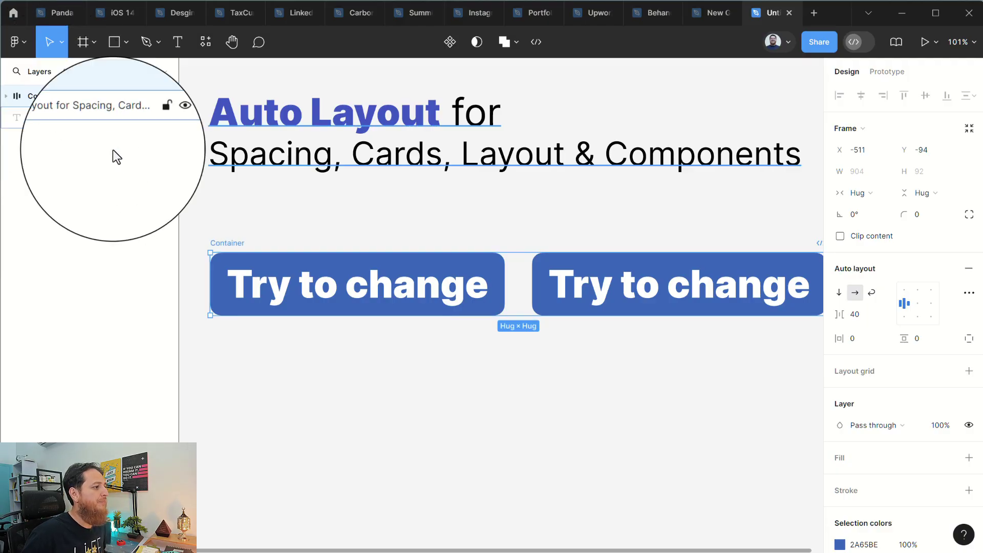
click(415, 382)
click(410, 300)
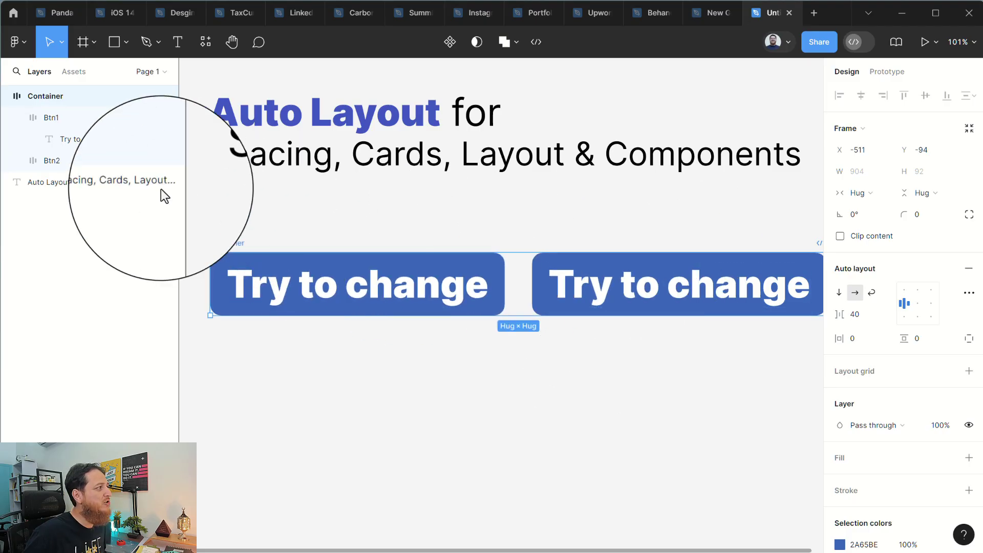
Collapse the Btn1 layer and examine how Btn1 and Btn2 are nested inside Container
click(45, 123)
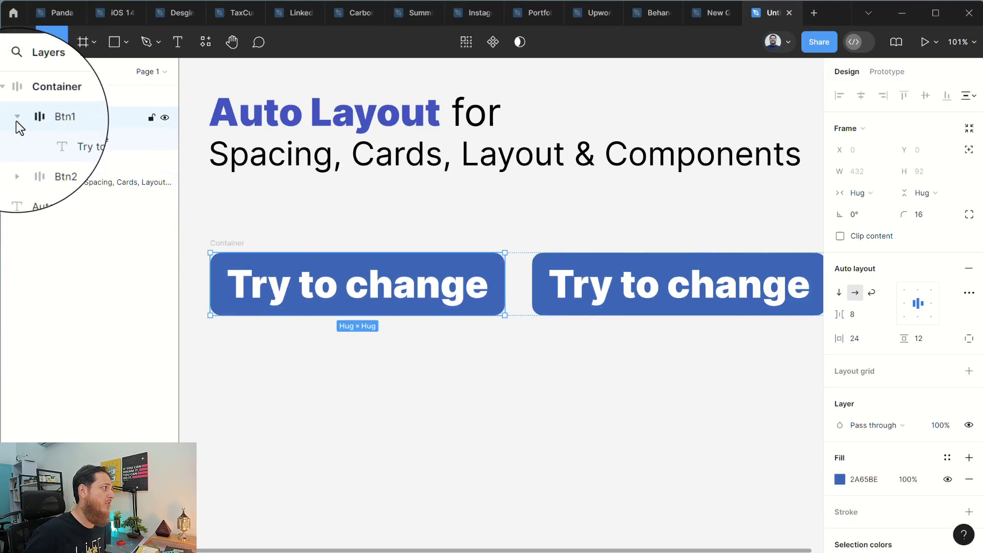
click(16, 121)
click(55, 99)
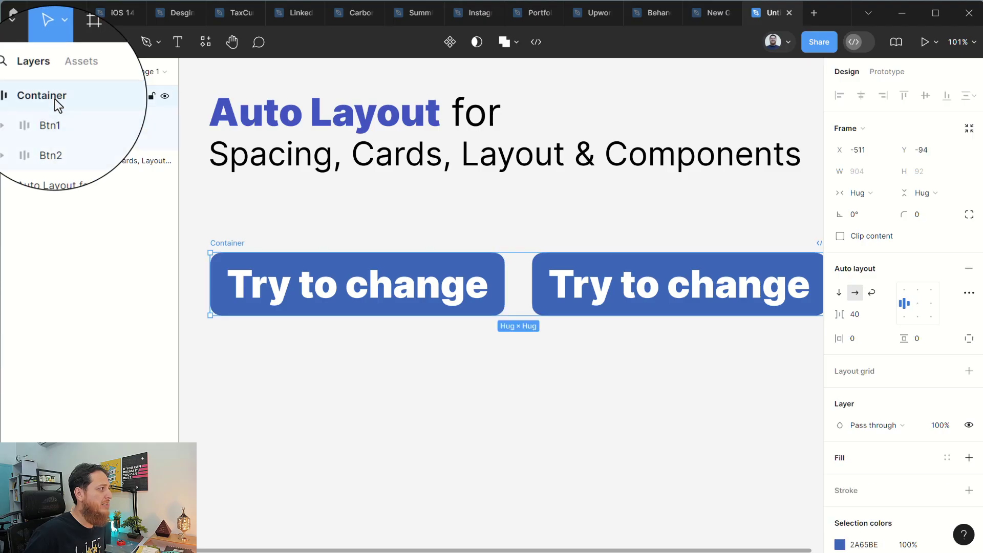
click(59, 124)
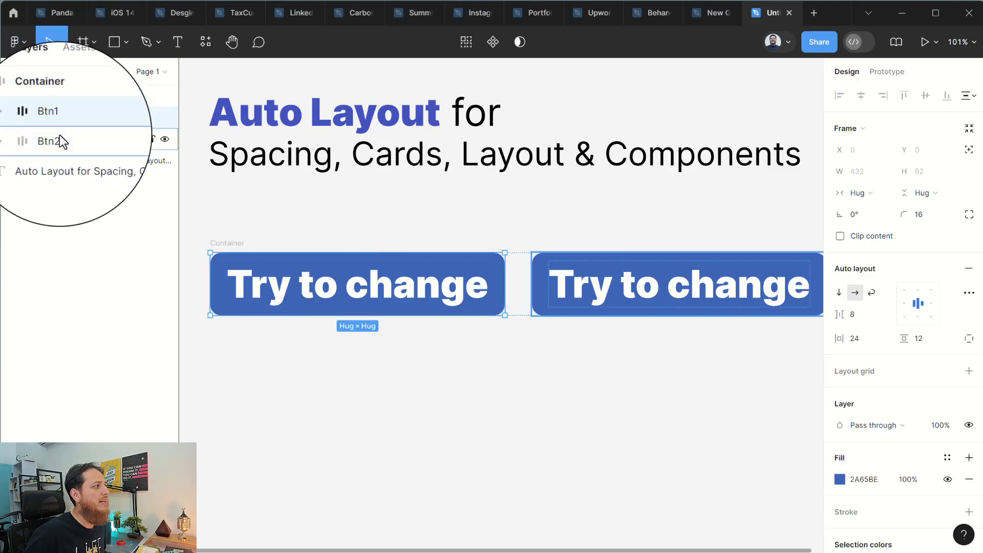
click(61, 140)
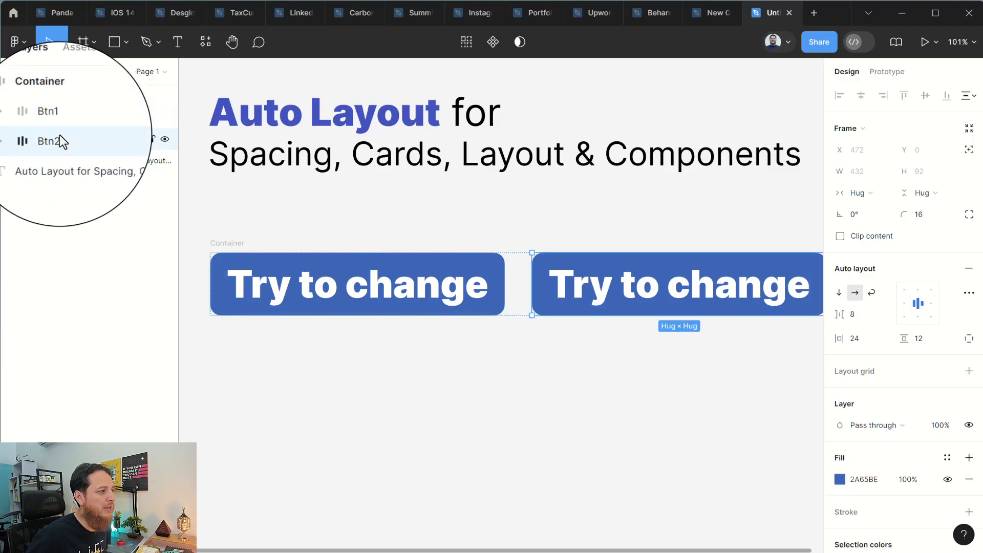
click(49, 97)
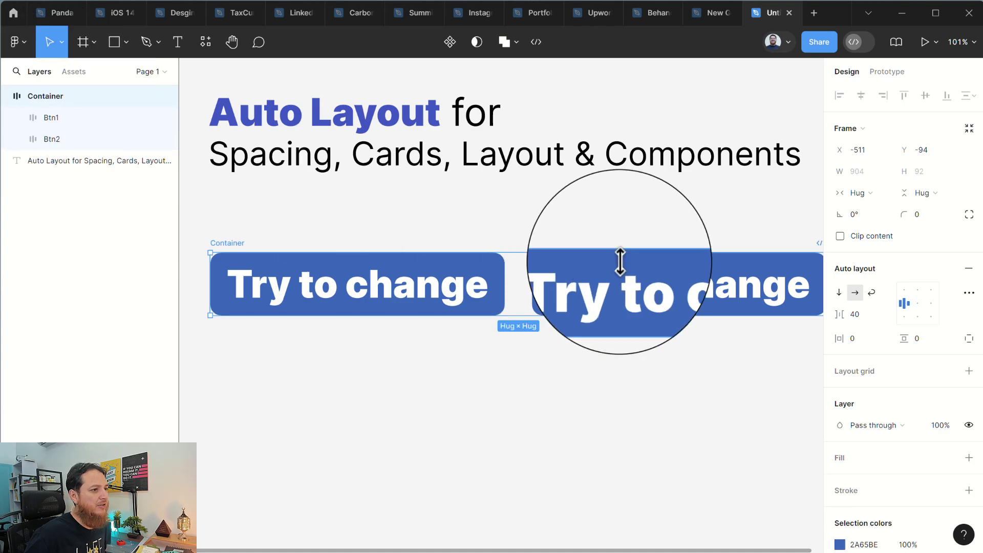
Compare the Container's vertical and horizontal auto layout directions and leave it set to vertical
click(840, 294)
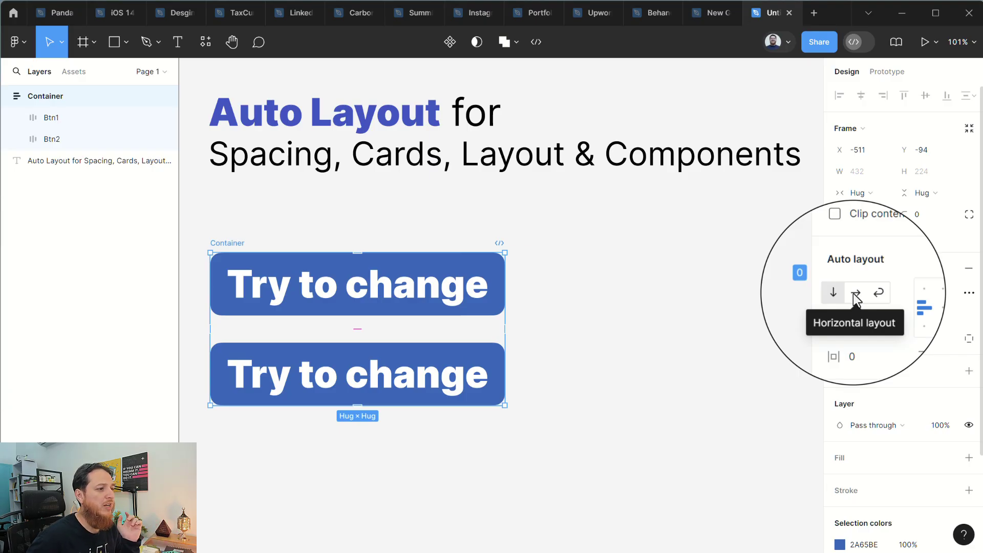
click(856, 293)
click(839, 294)
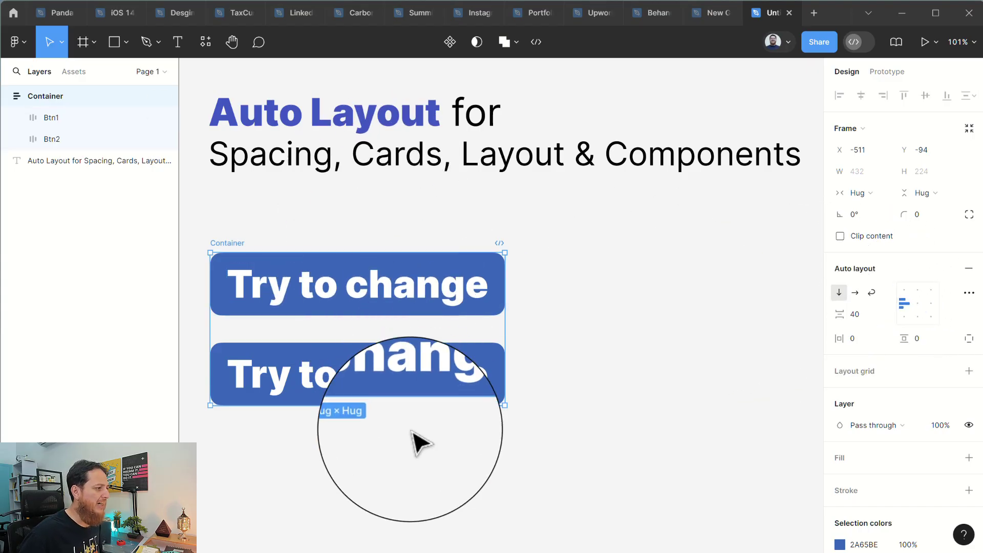
Duplicate Btn1 inside the Container to add a third button to the stack
click(402, 392)
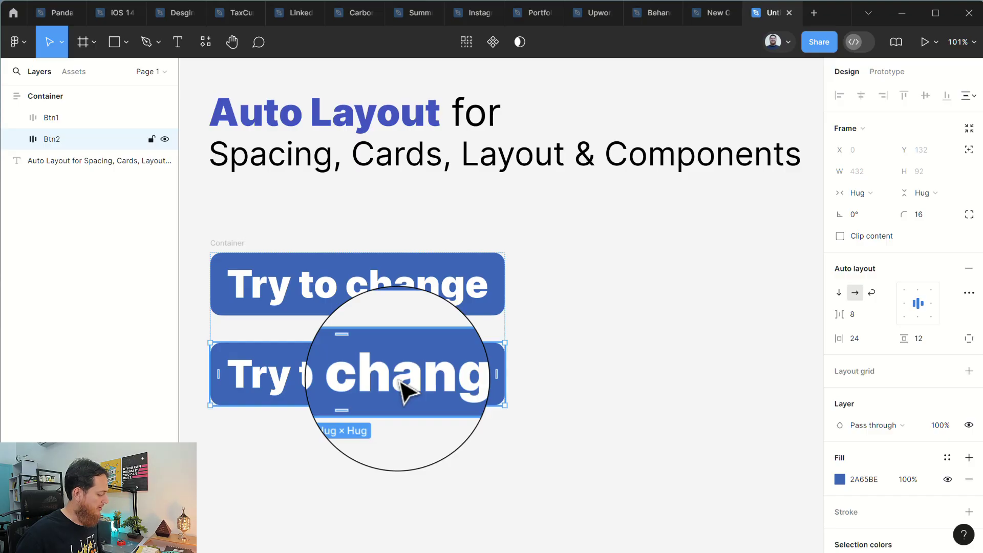
click(57, 120)
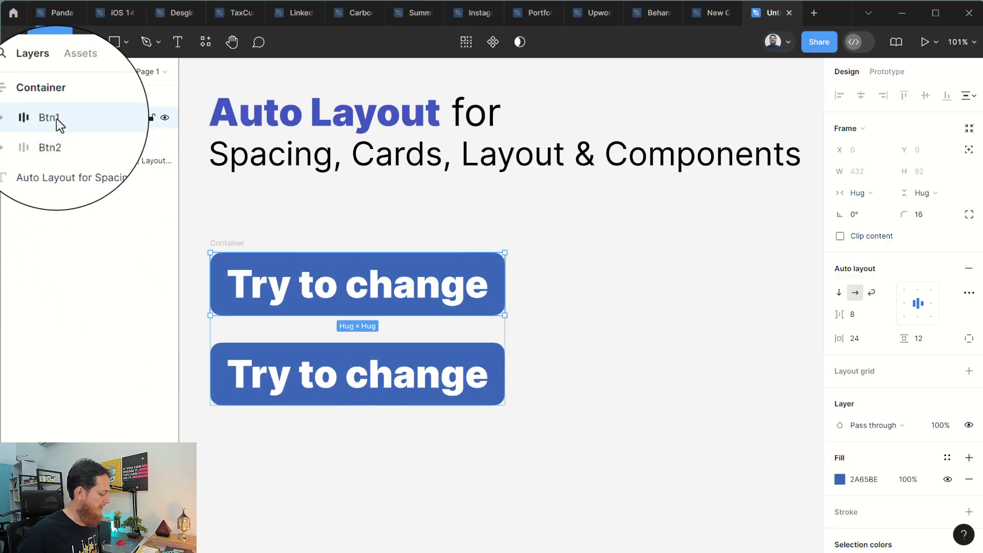
key(ctrl+d)
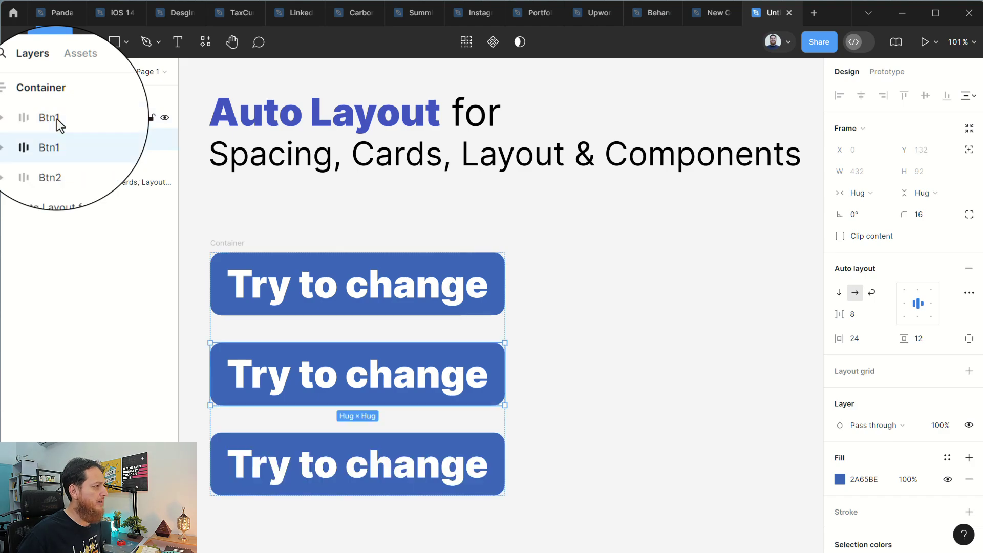
Scale the Container proportionally to a width of 300 and move it up to about X -455, Y -97
click(229, 246)
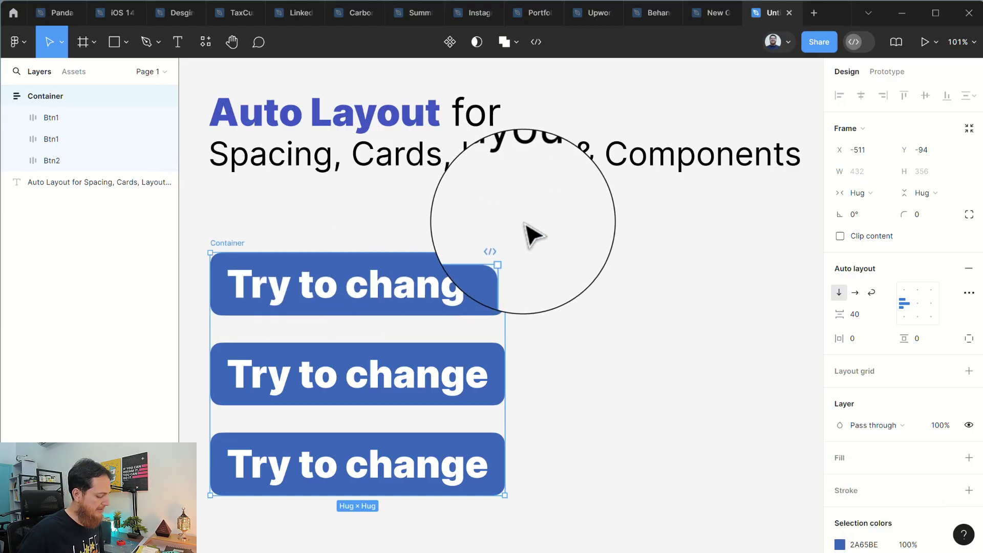
key(k)
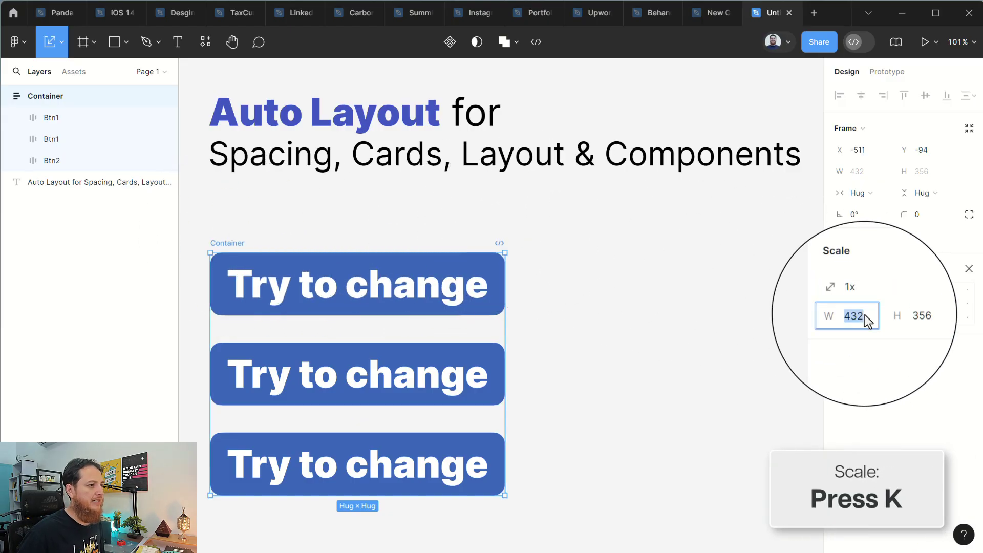
click(864, 315)
text(300)
key(Return)
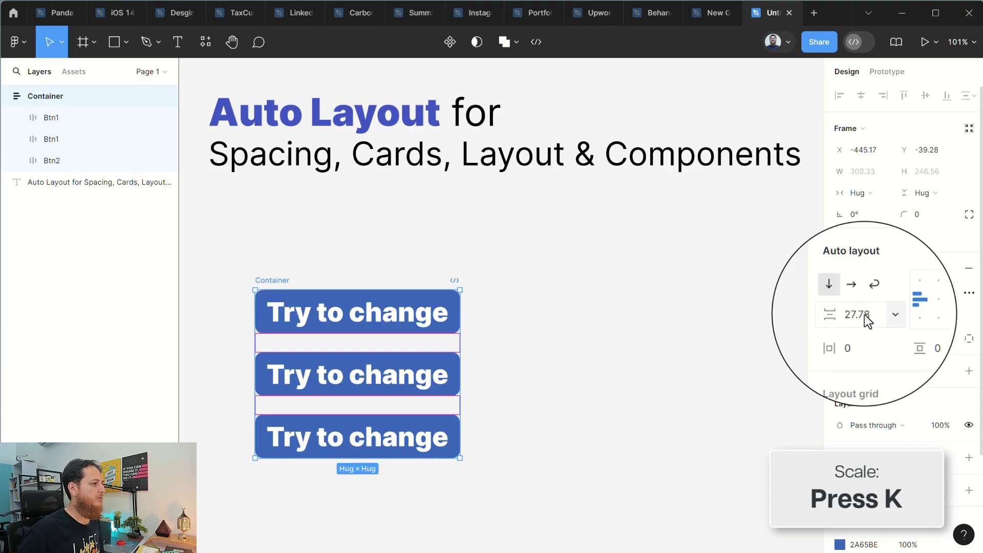
click(548, 340)
drag(284, 282, 278, 242)
Set the font size of all three button labels to 24 and deselect them
ctrl+click(312, 284)
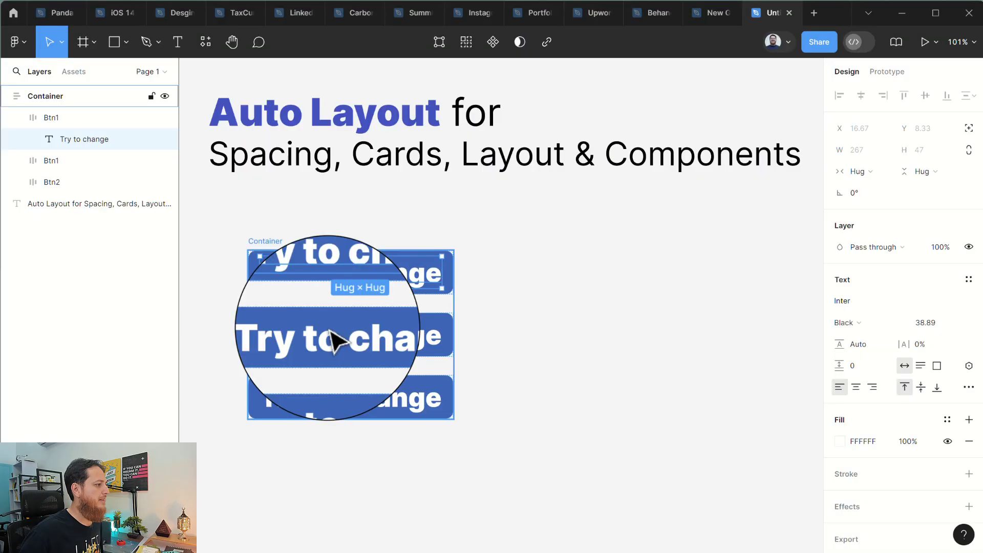
ctrl+shift+click(329, 340)
ctrl+shift+click(338, 407)
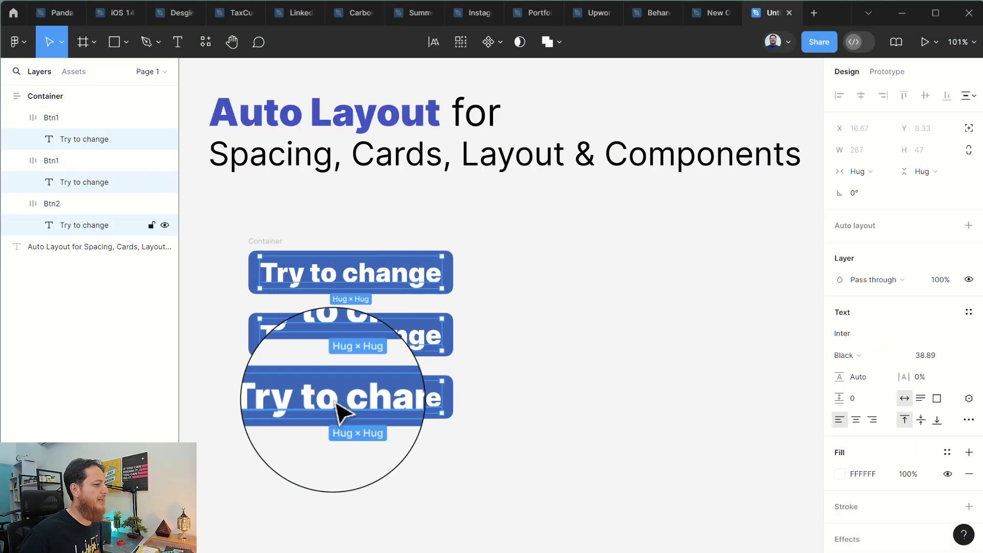
click(924, 357)
text(2)
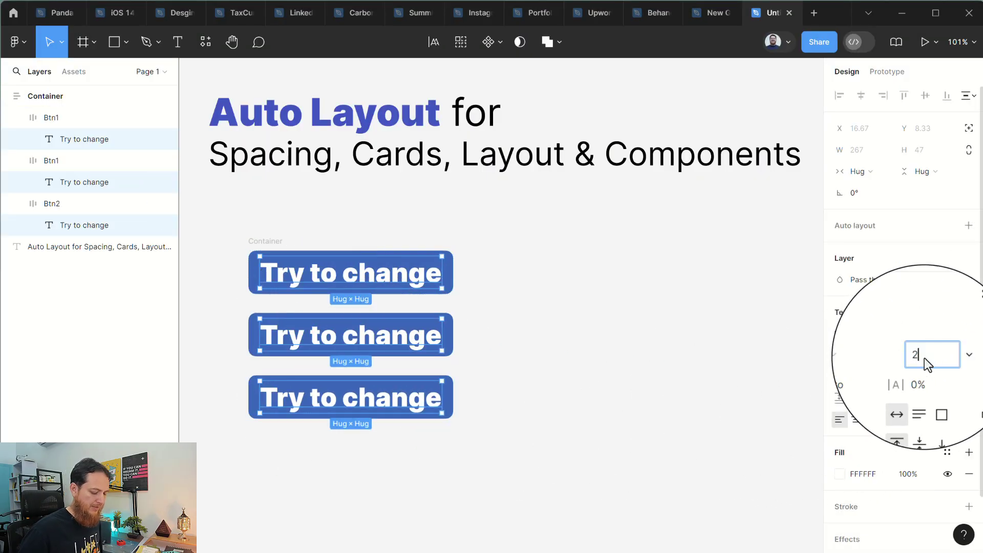
text(4)
key(Return)
click(537, 307)
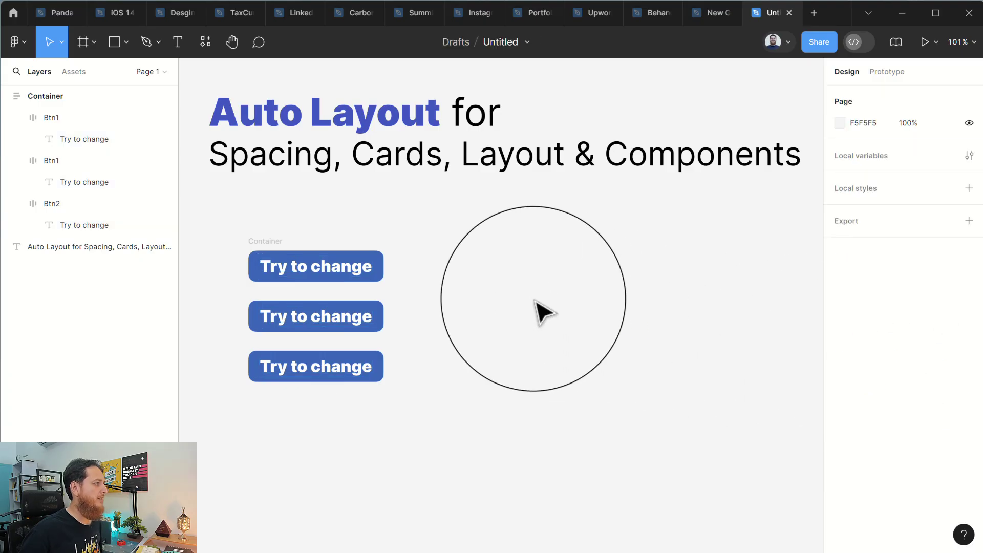
Set the gap between the Container's buttons to 16 and its auto layout direction to horizontal
click(262, 243)
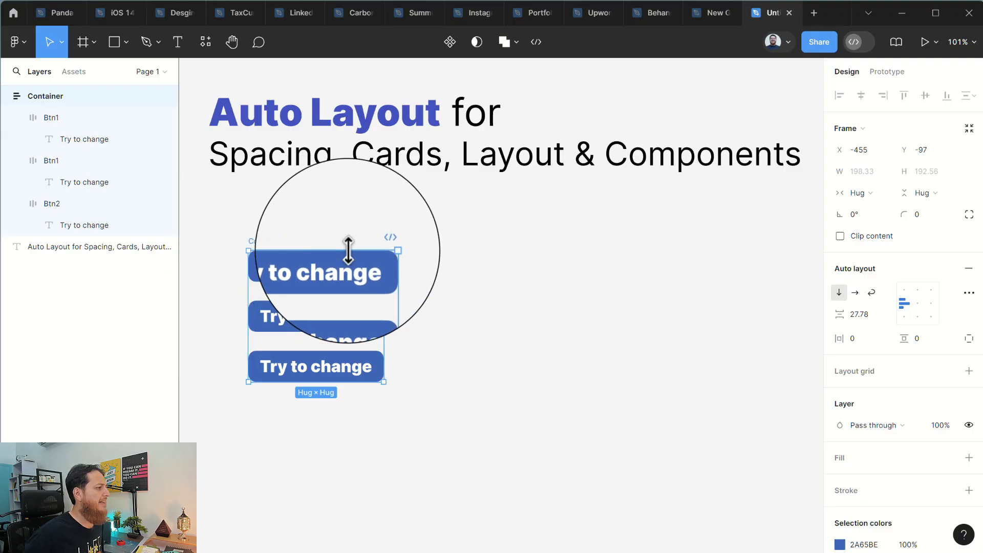
click(854, 293)
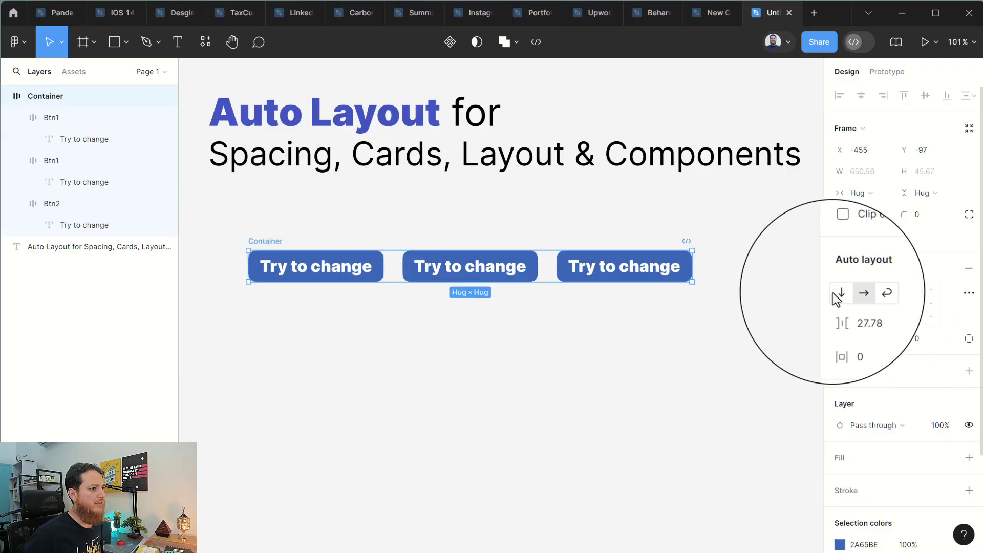
click(838, 295)
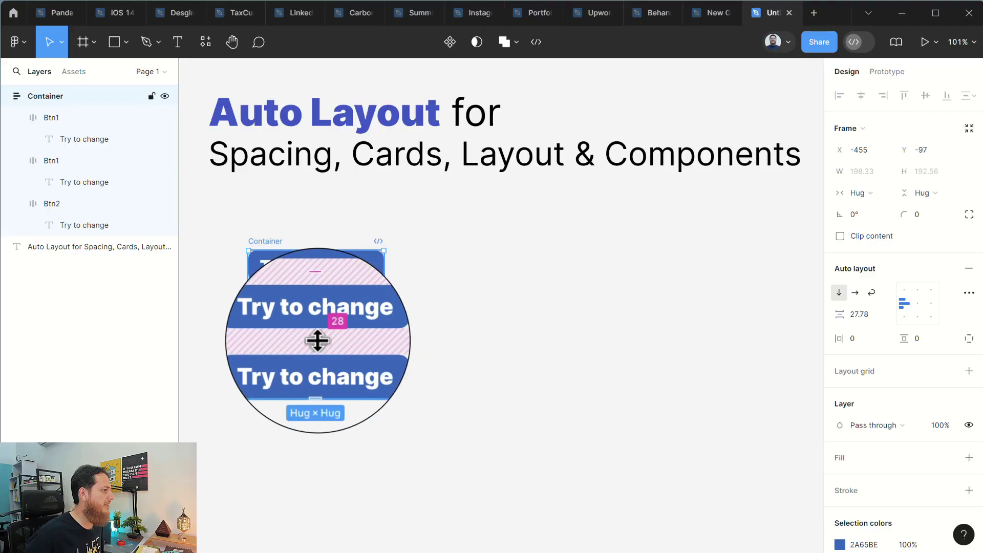
click(858, 318)
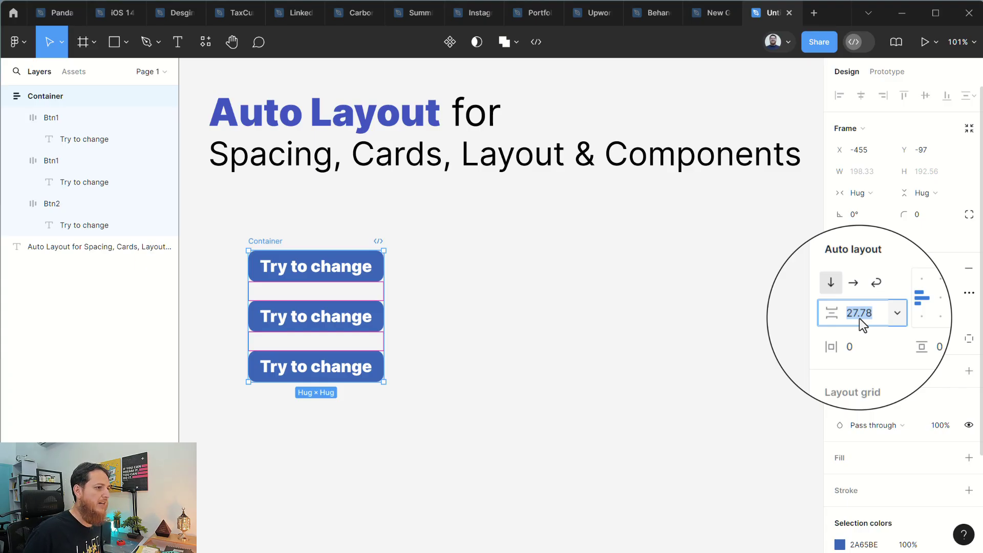
key(Return)
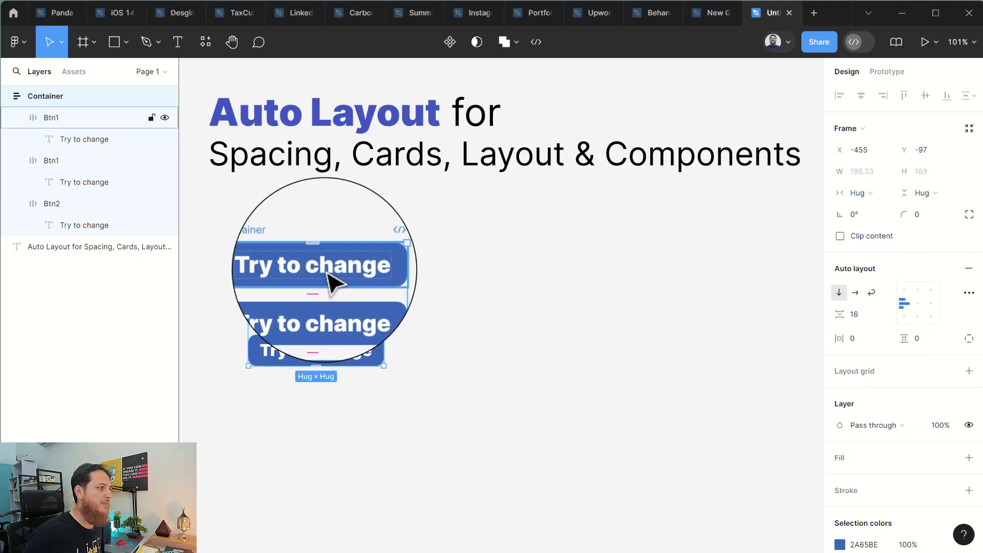
click(854, 292)
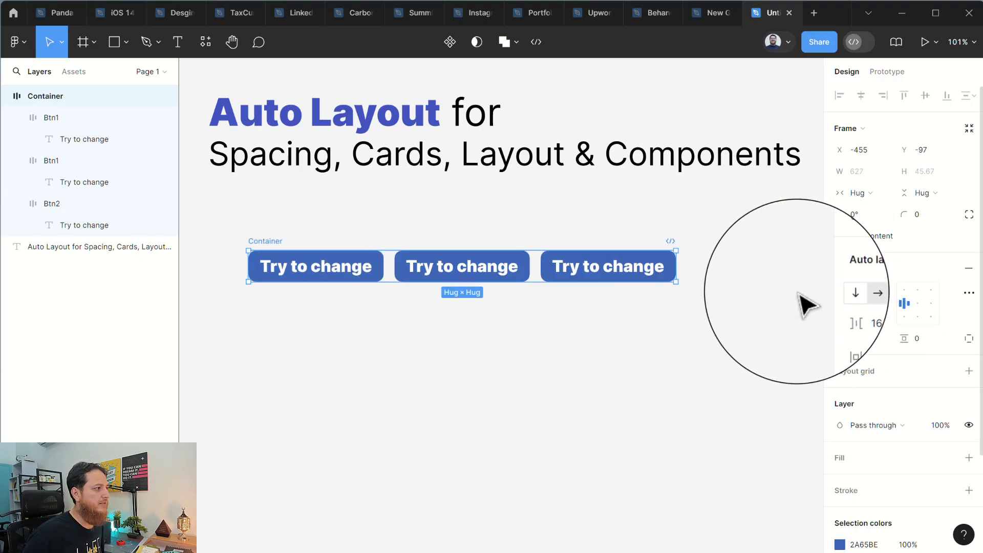
Relabel the middle button "Publish Now" and the first button "Save to Draft"
double_click(477, 277)
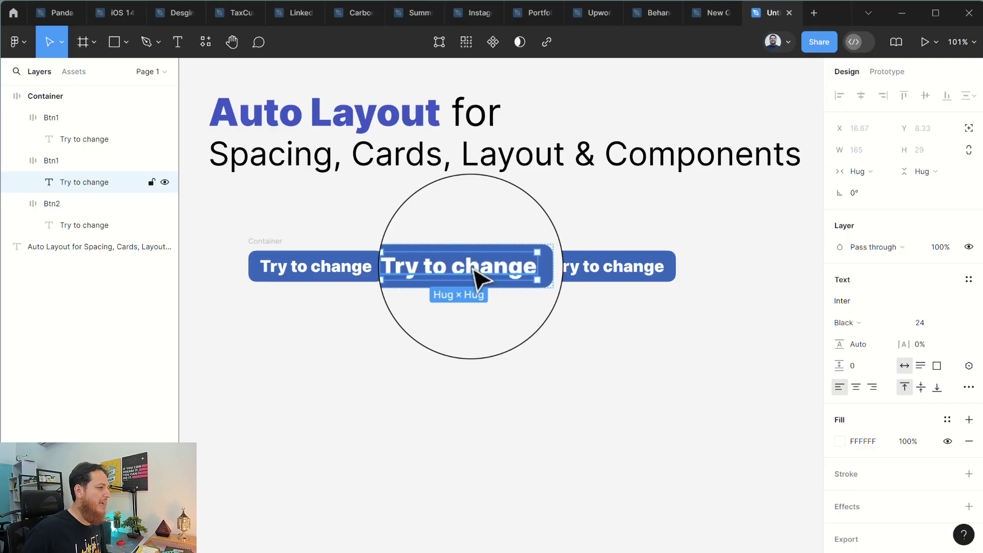
double_click(477, 279)
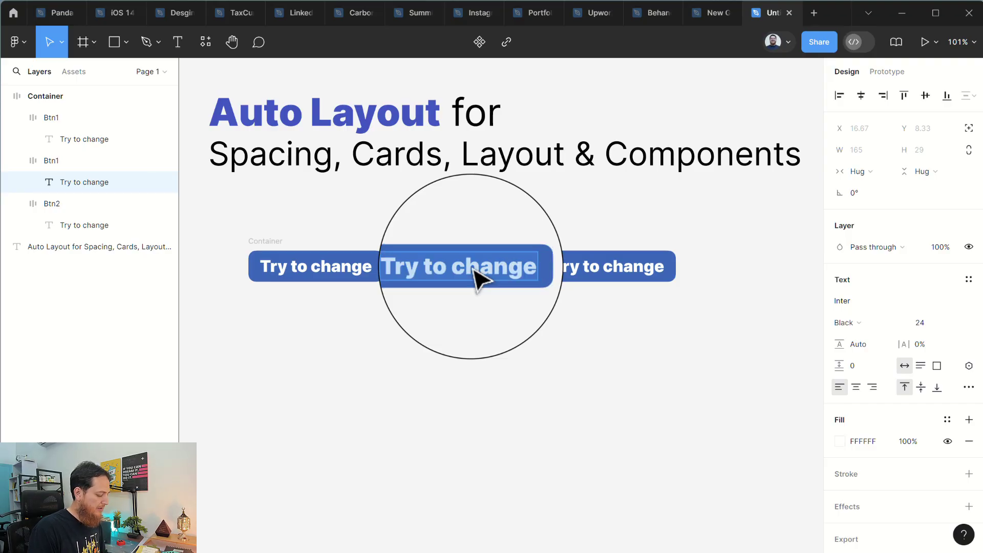
text(Publish Now)
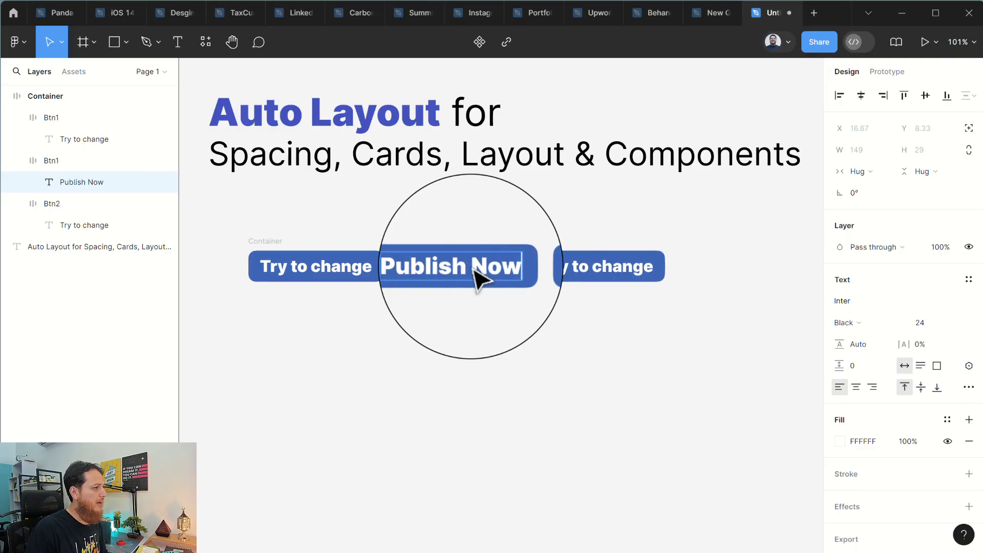
double_click(303, 270)
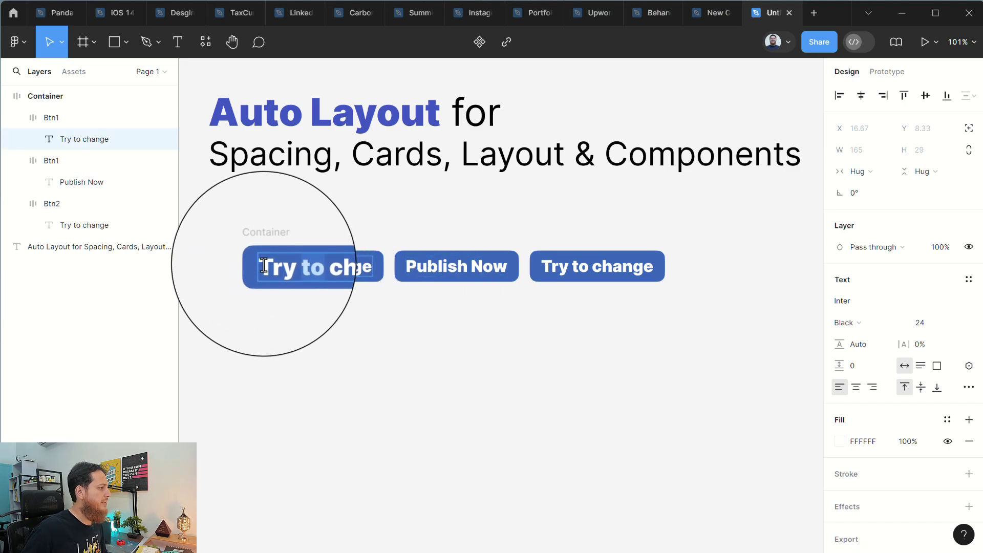
text(Save)
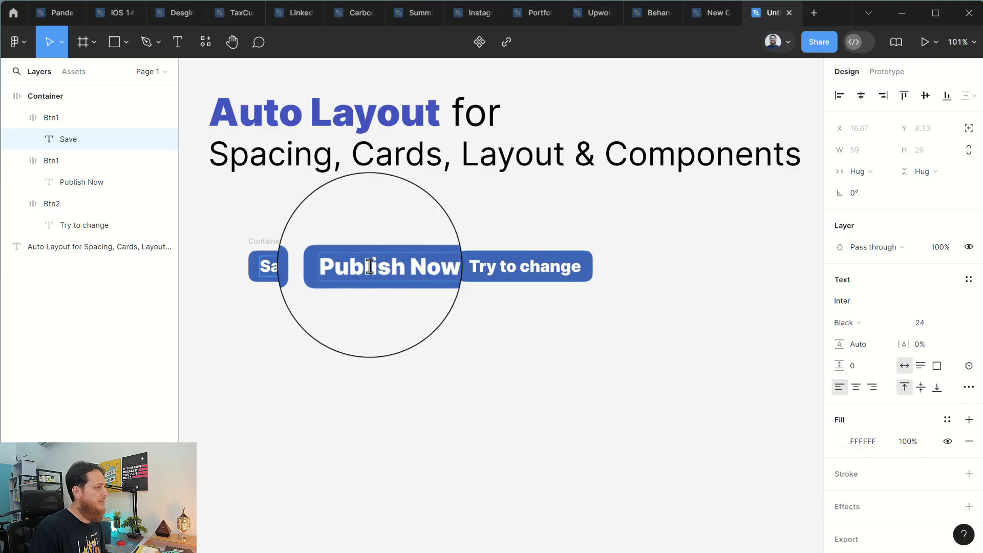
text( to Draft)
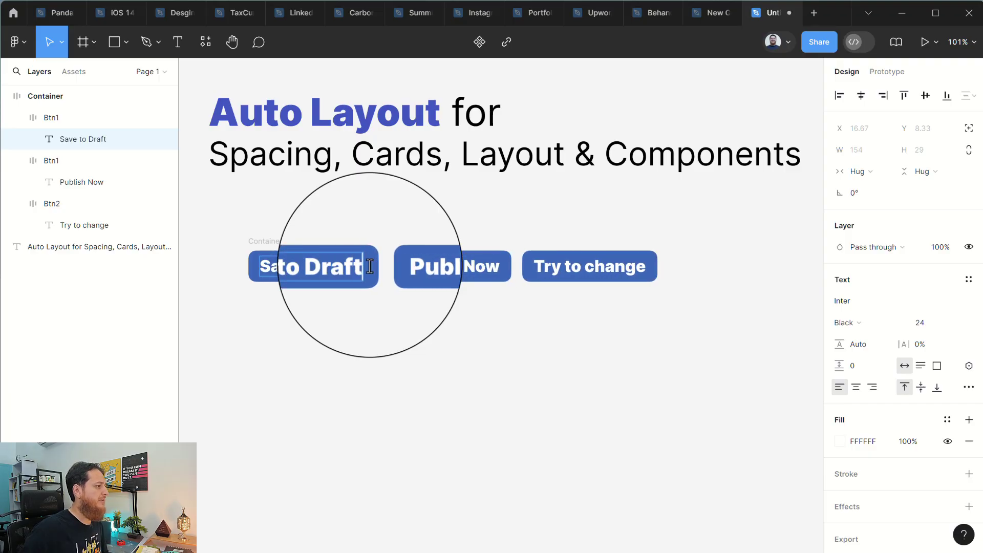
key(Escape)
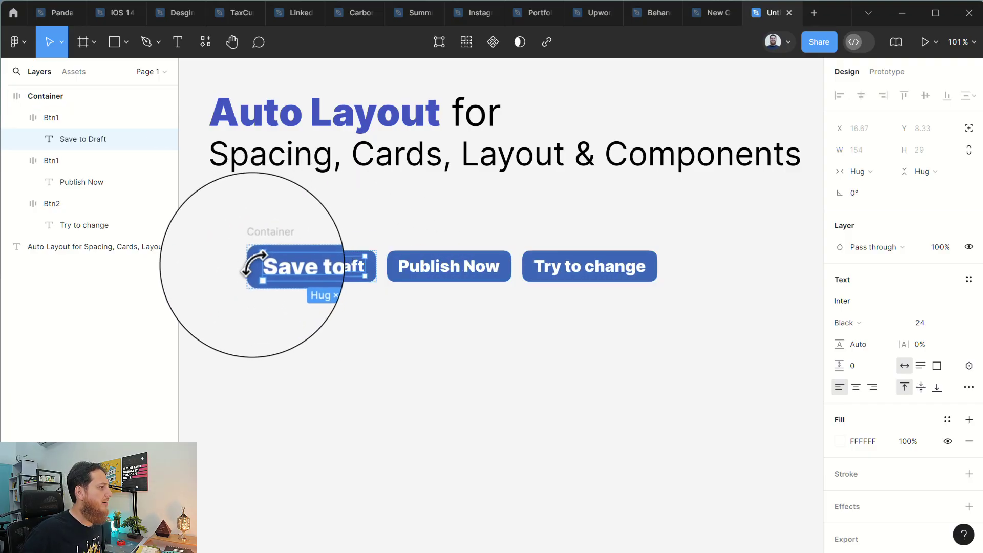
Change the fill of the "Save to Draft" button to a light grey, about BABFC6
click(51, 118)
click(839, 477)
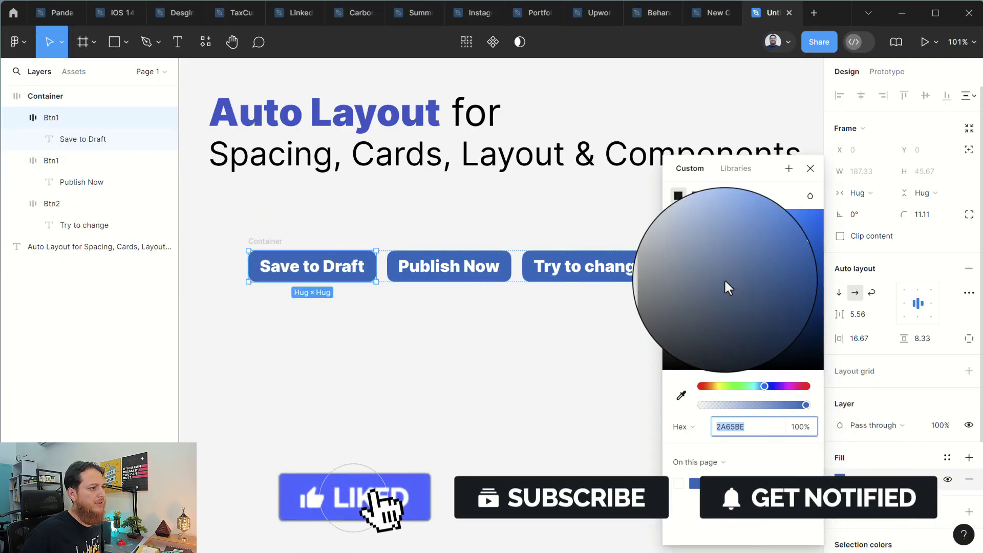
mouse_move(723, 279)
mouse_down()
mouse_move(669, 233)
mouse_move(672, 248)
mouse_up()
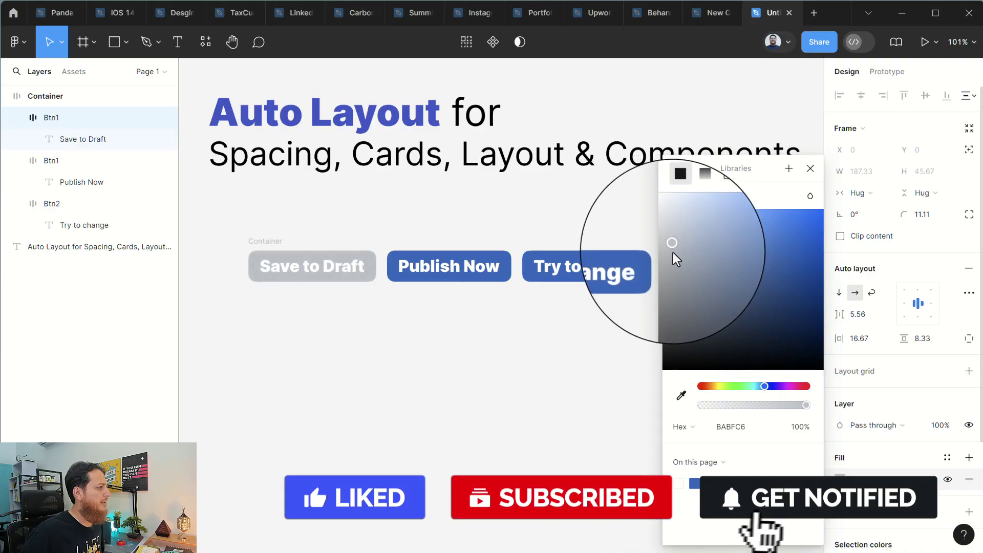
click(814, 165)
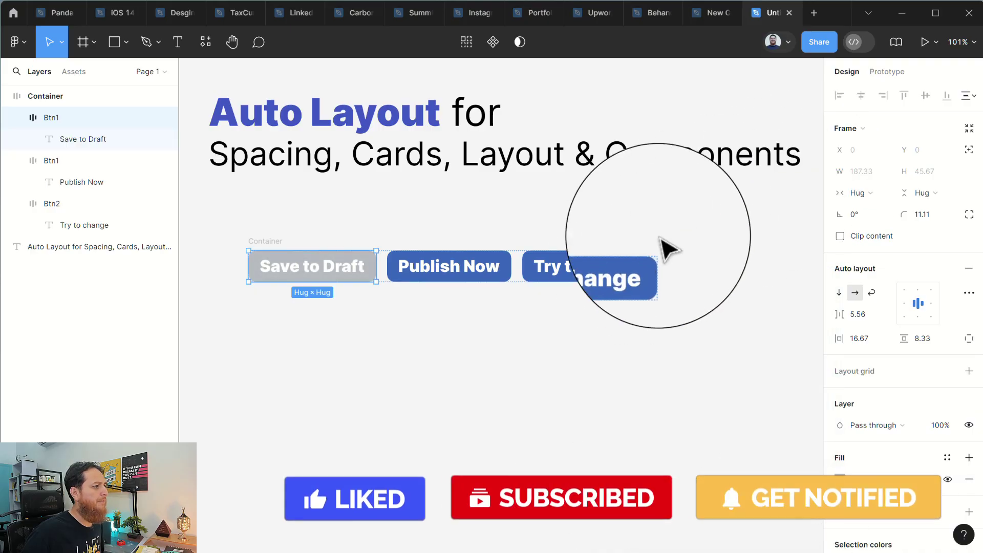
Relabel the third button "Publish to WordPress" and deselect it
click(635, 269)
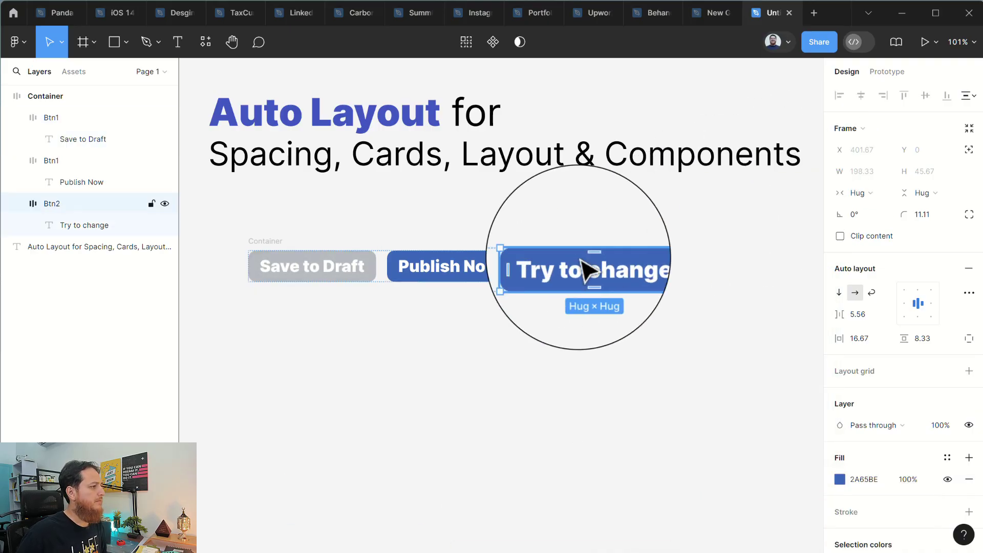
double_click(569, 276)
double_click(569, 277)
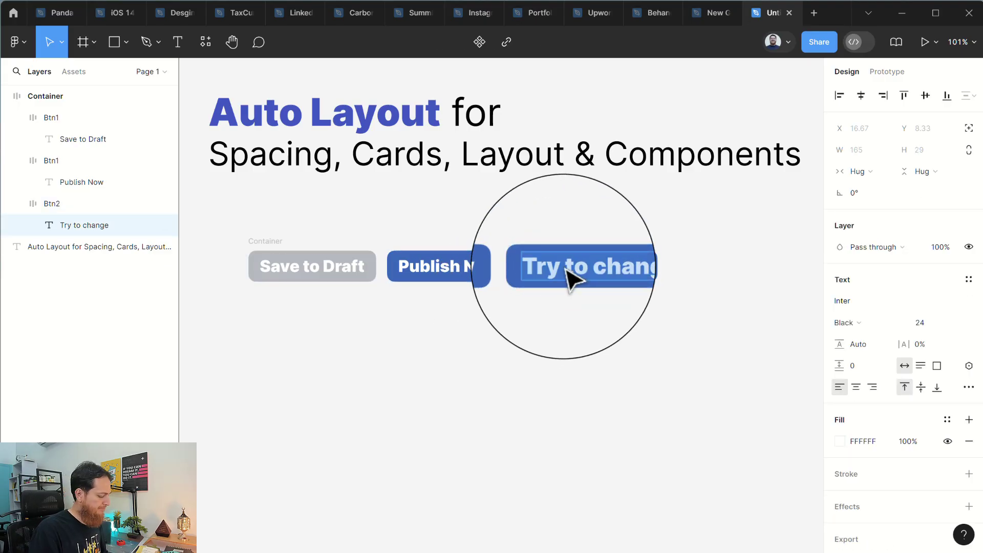
text(Publish to WordPress)
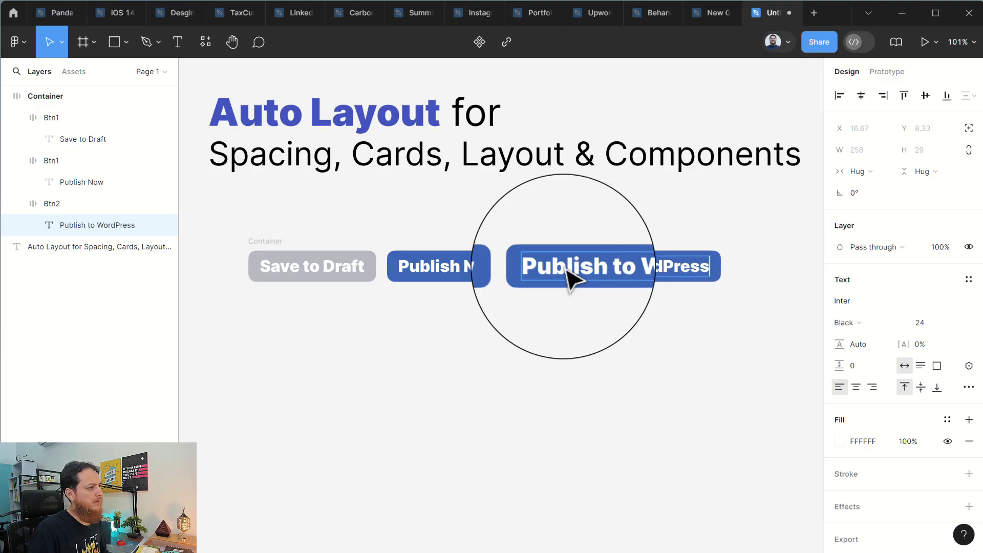
key(Escape)
click(509, 344)
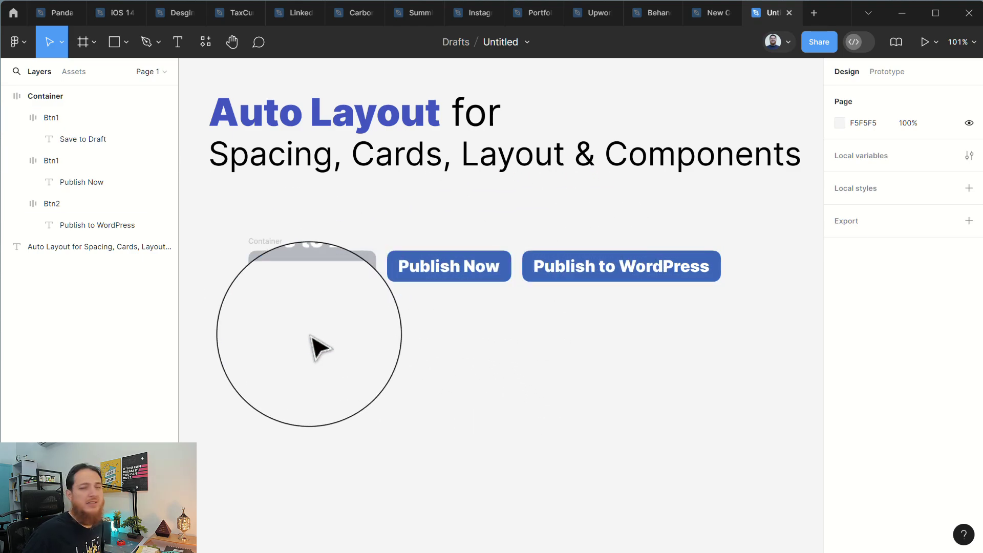
Set the page background colour to FFFFFF with nothing selected on the canvas
click(259, 244)
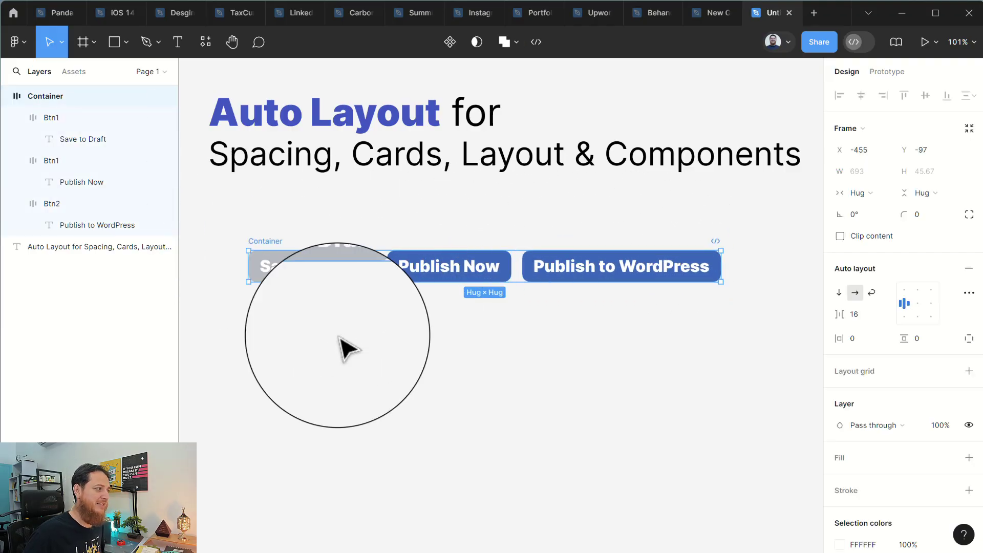
click(342, 350)
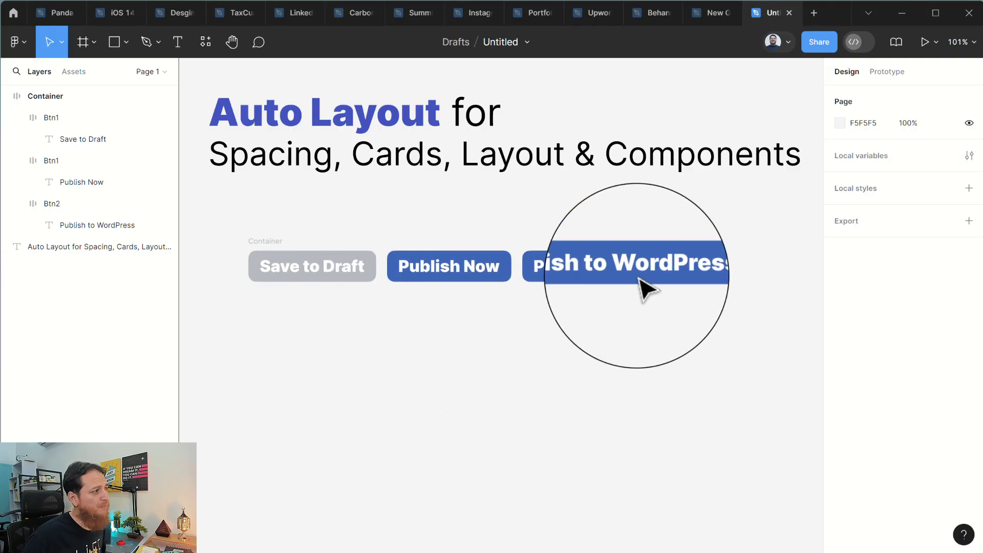
click(839, 124)
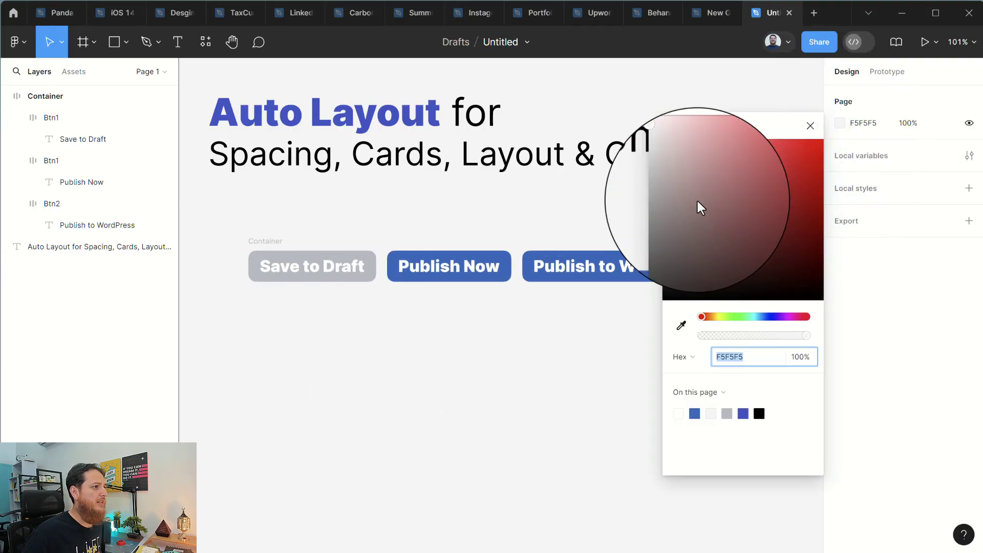
text(FFFFFF)
key(Return)
click(820, 125)
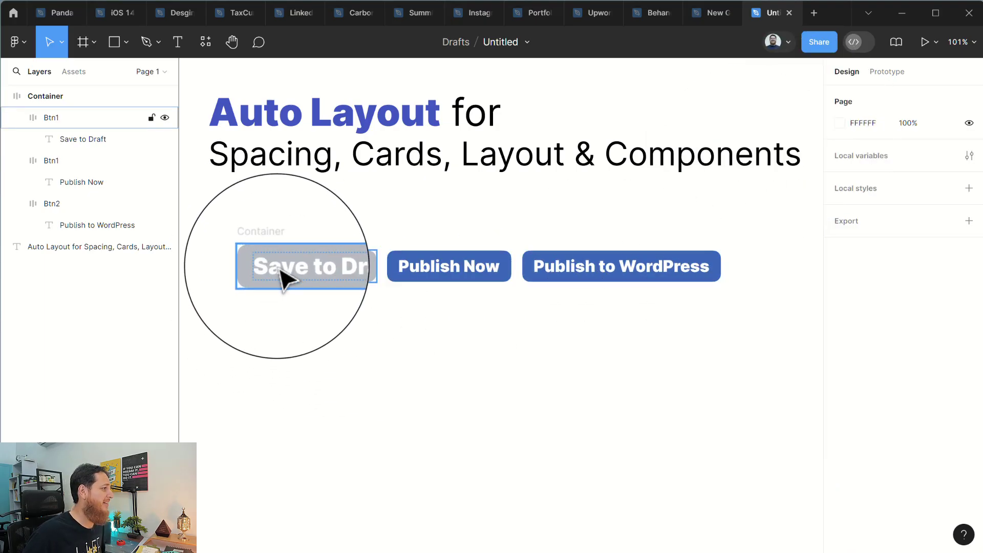
Test wrapping in the Container by resizing it to about 392 × 84 and back out to about 706 × 51, and restore the horizontal direction
click(271, 246)
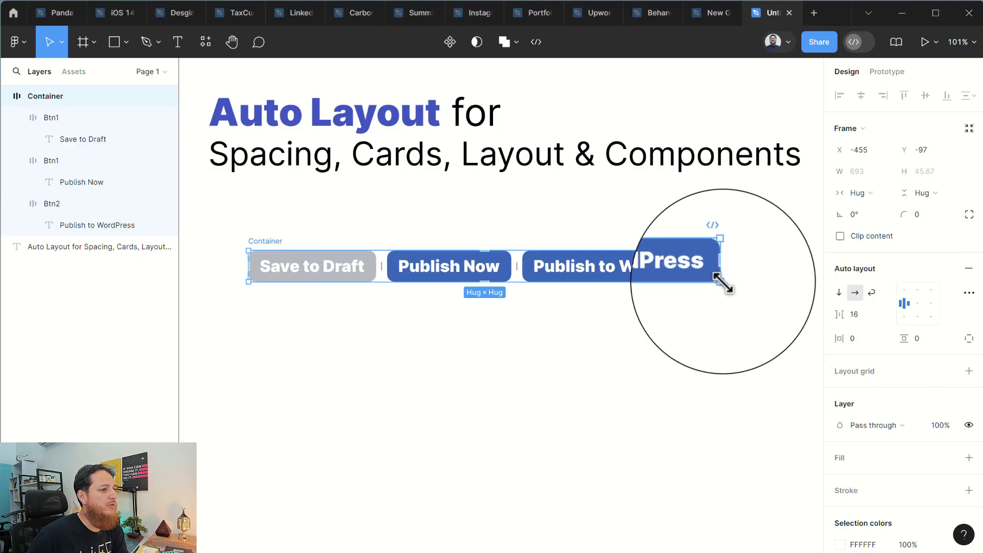
click(869, 291)
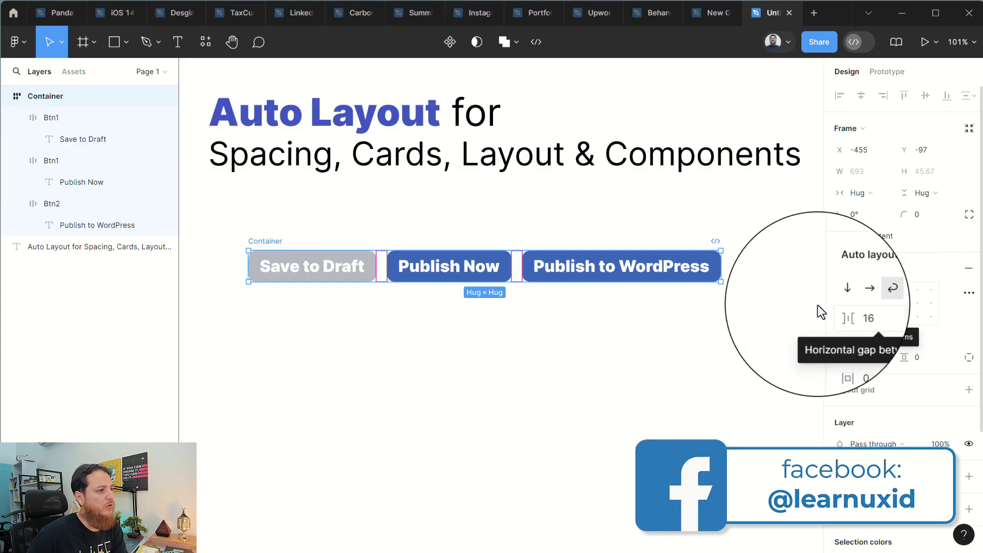
drag(721, 282, 514, 310)
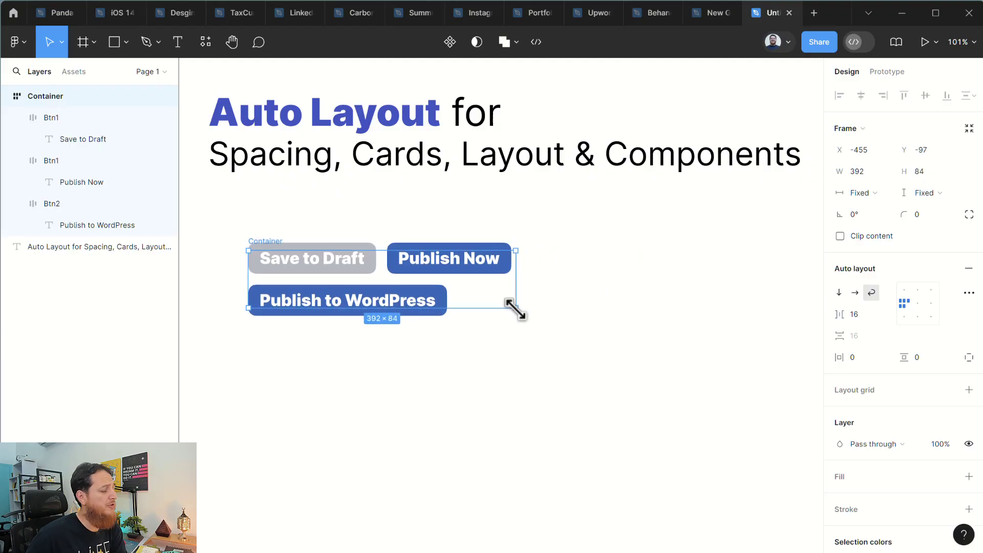
drag(515, 310, 730, 285)
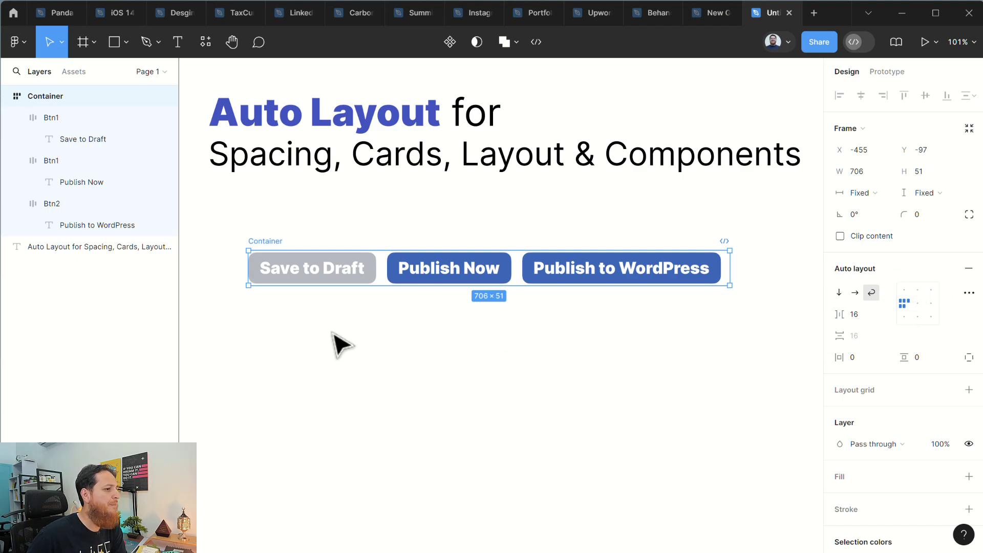
click(852, 294)
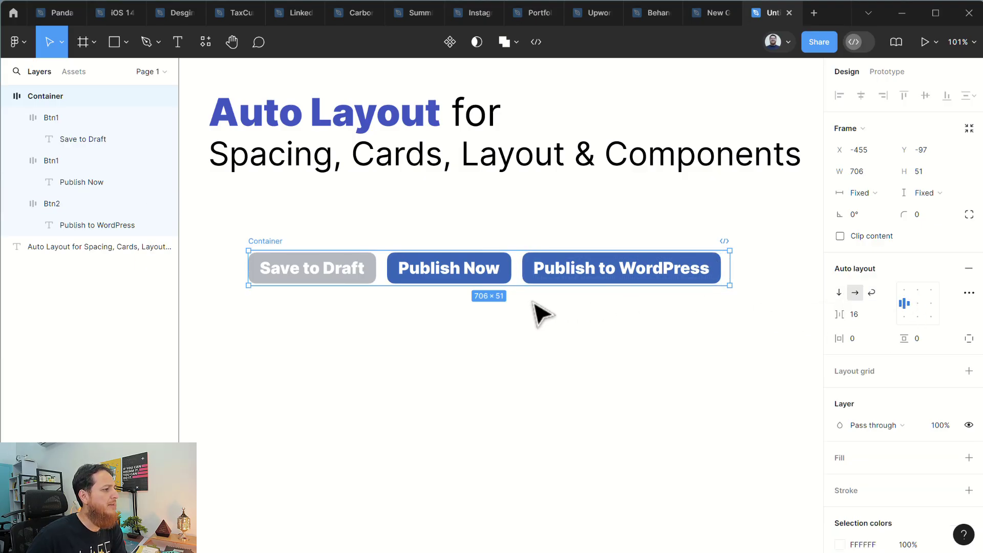
Enlarge the Container to about 801 × 266 and try several top and bottom alignments, ending with the buttons centred both ways
drag(732, 272, 807, 271)
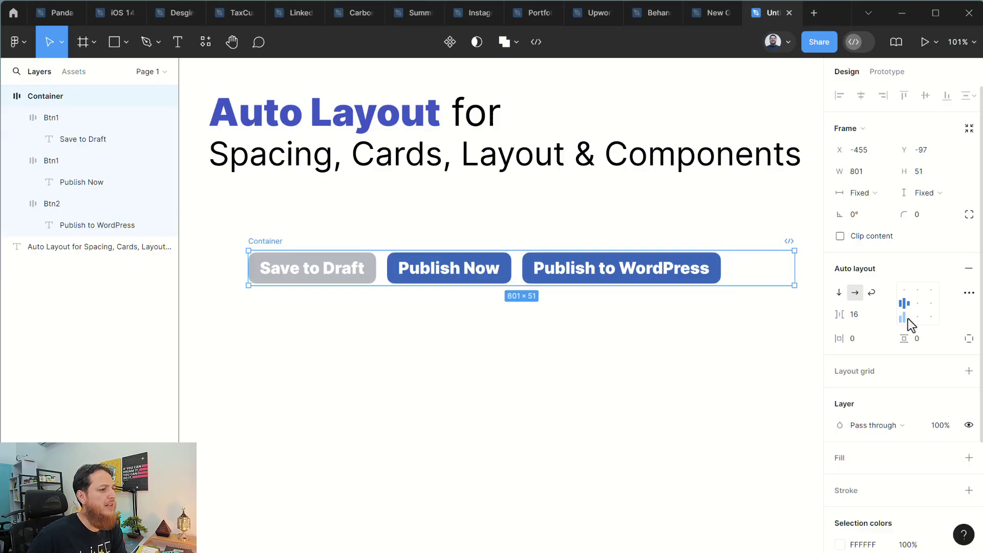
drag(465, 285, 462, 432)
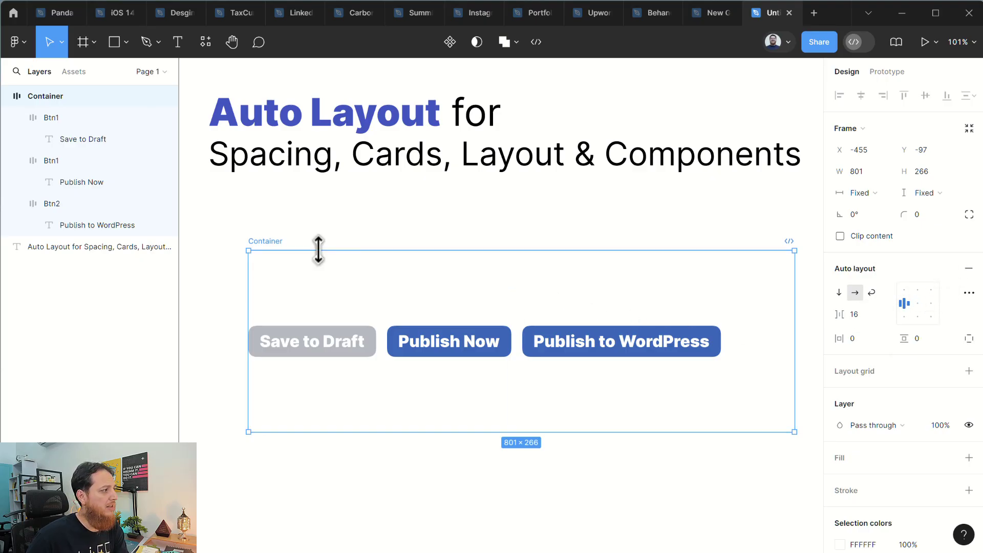
click(905, 291)
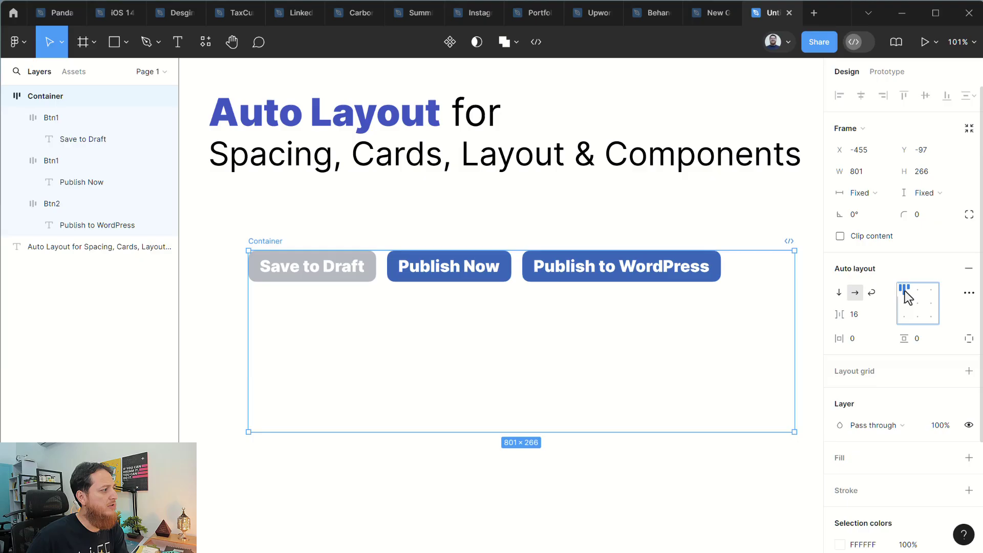
click(905, 320)
click(917, 319)
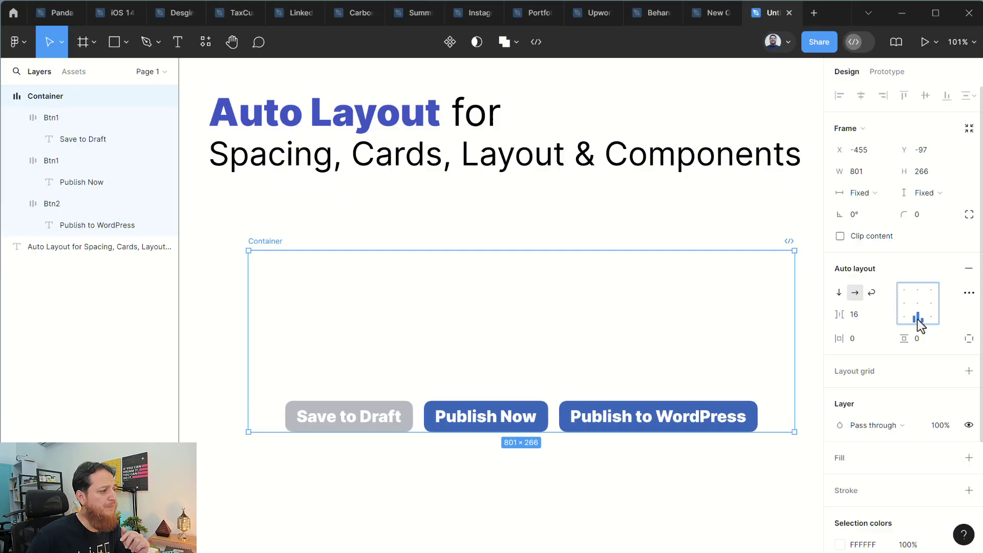
click(917, 290)
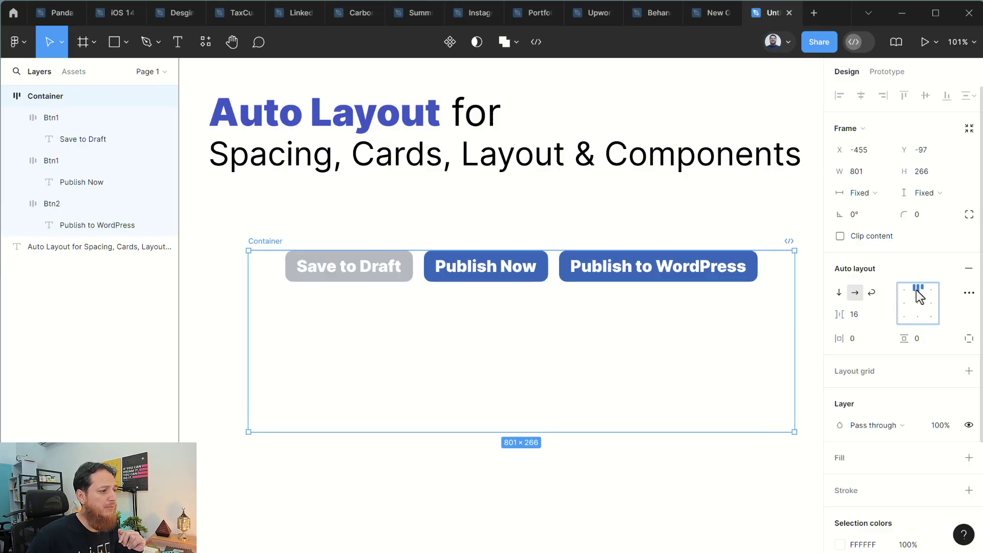
click(929, 294)
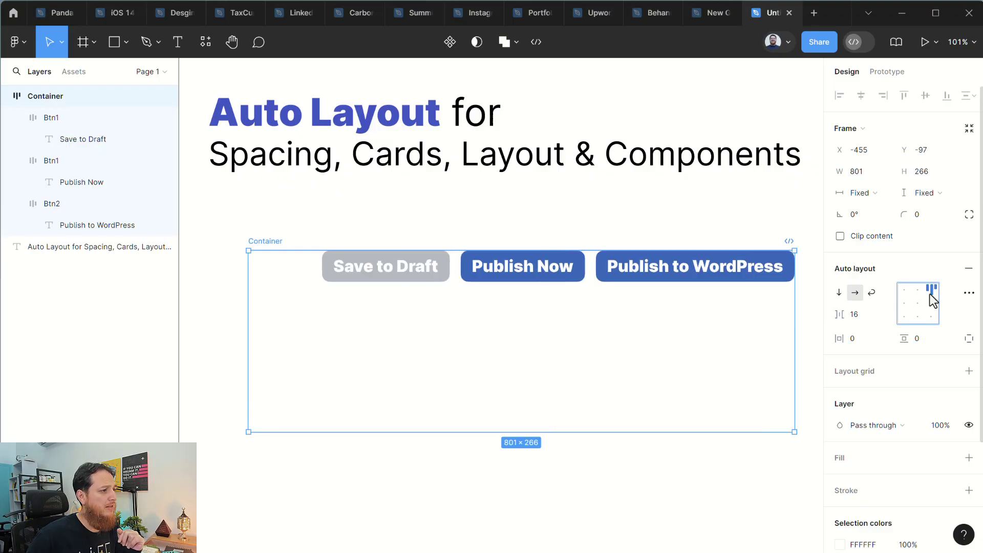
click(920, 303)
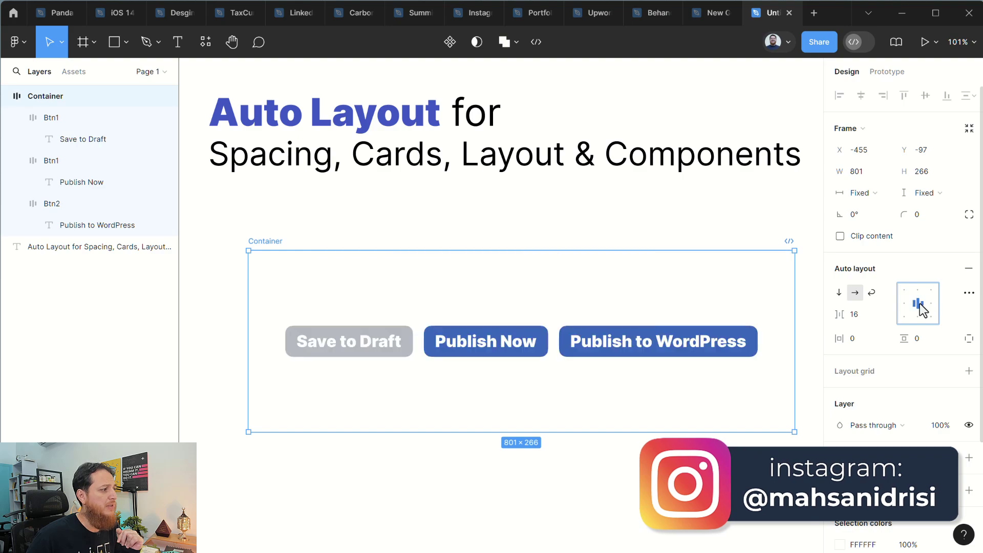